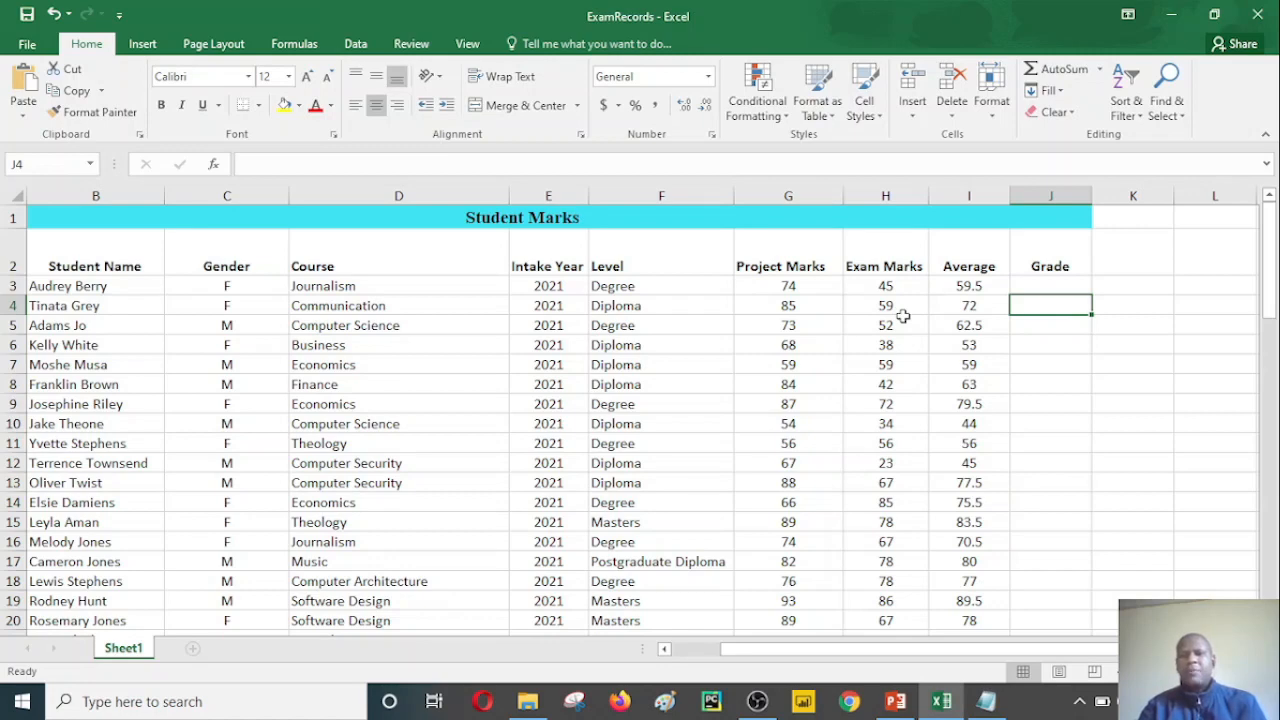
pyautogui.click(1066, 368)
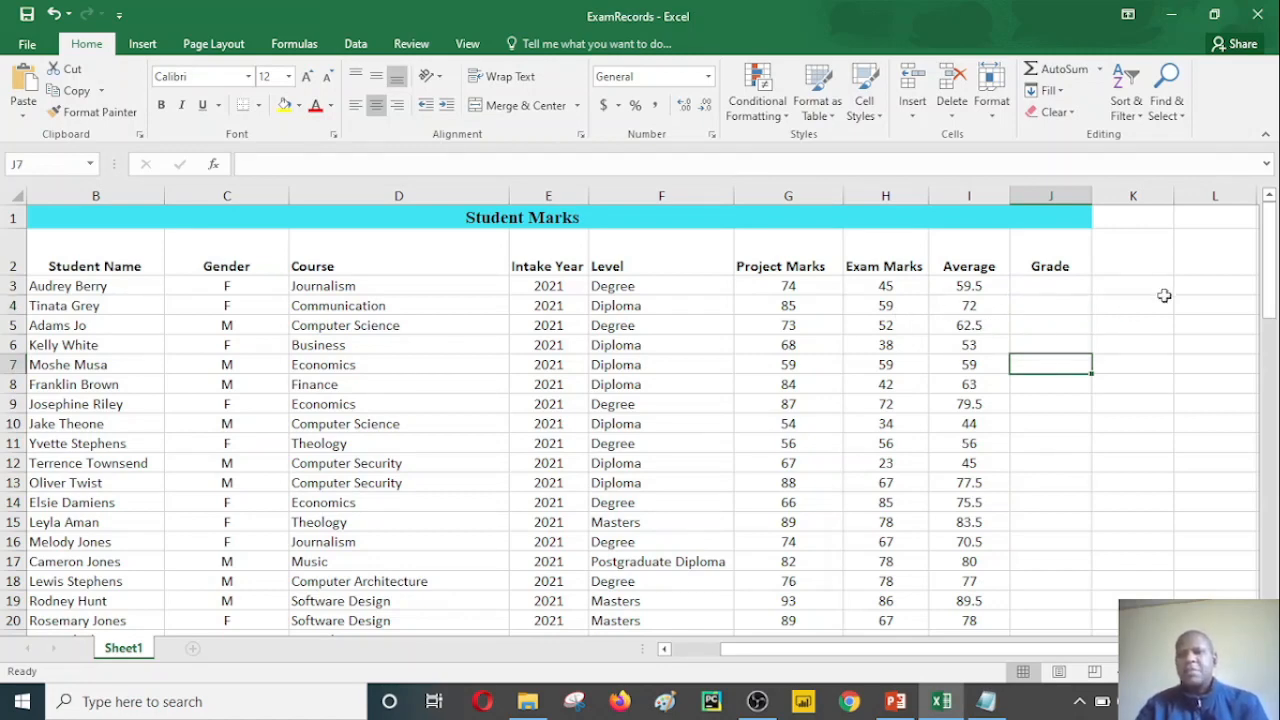
pyautogui.click(1068, 329)
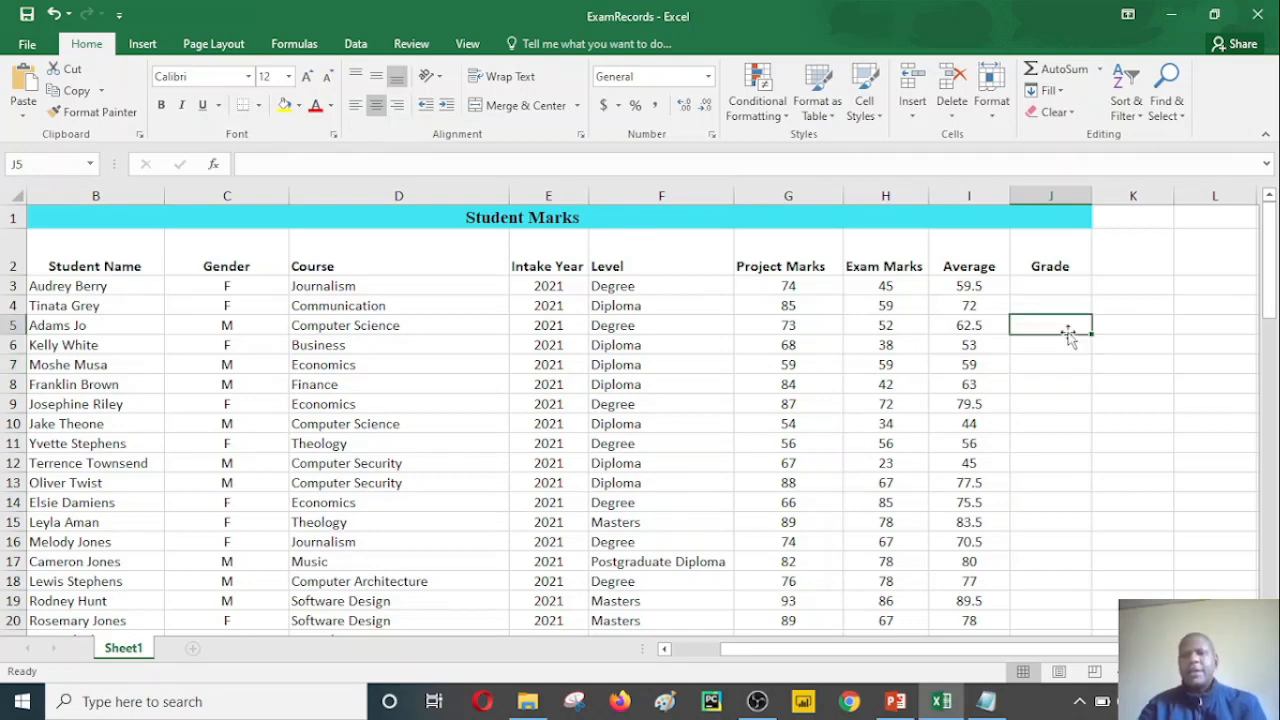
pyautogui.click(1041, 289)
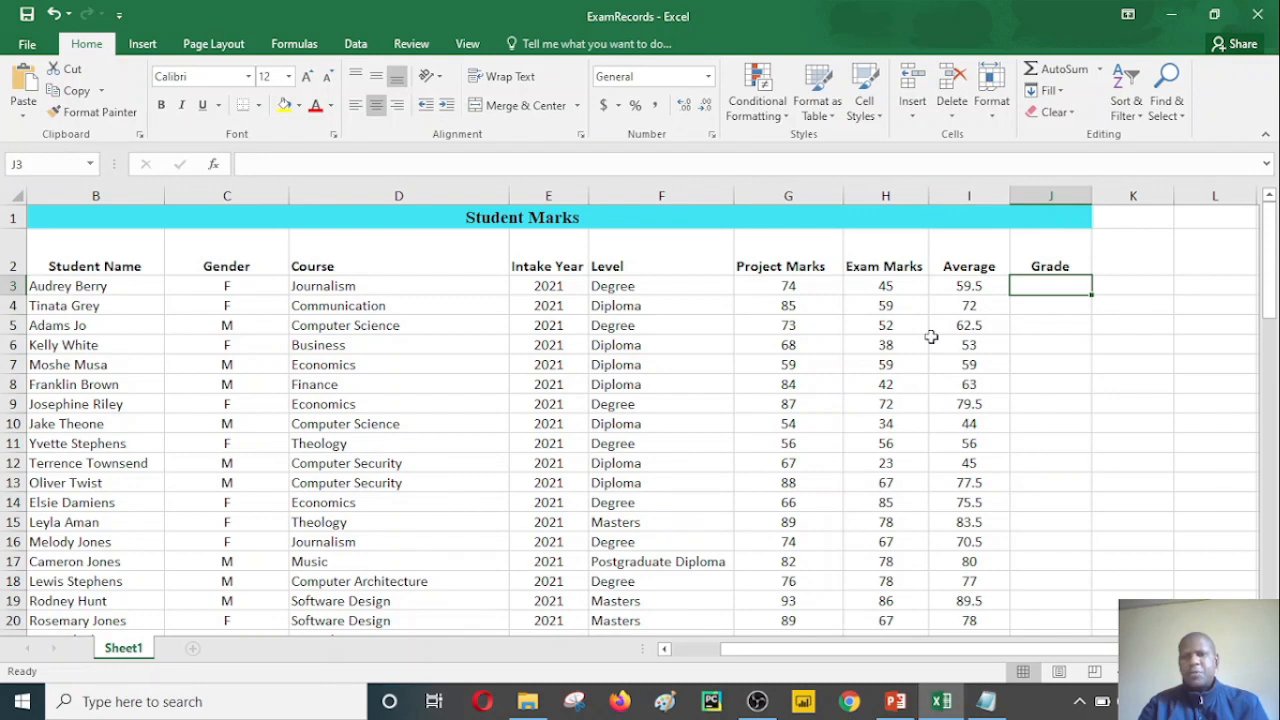
pyautogui.click(1026, 340)
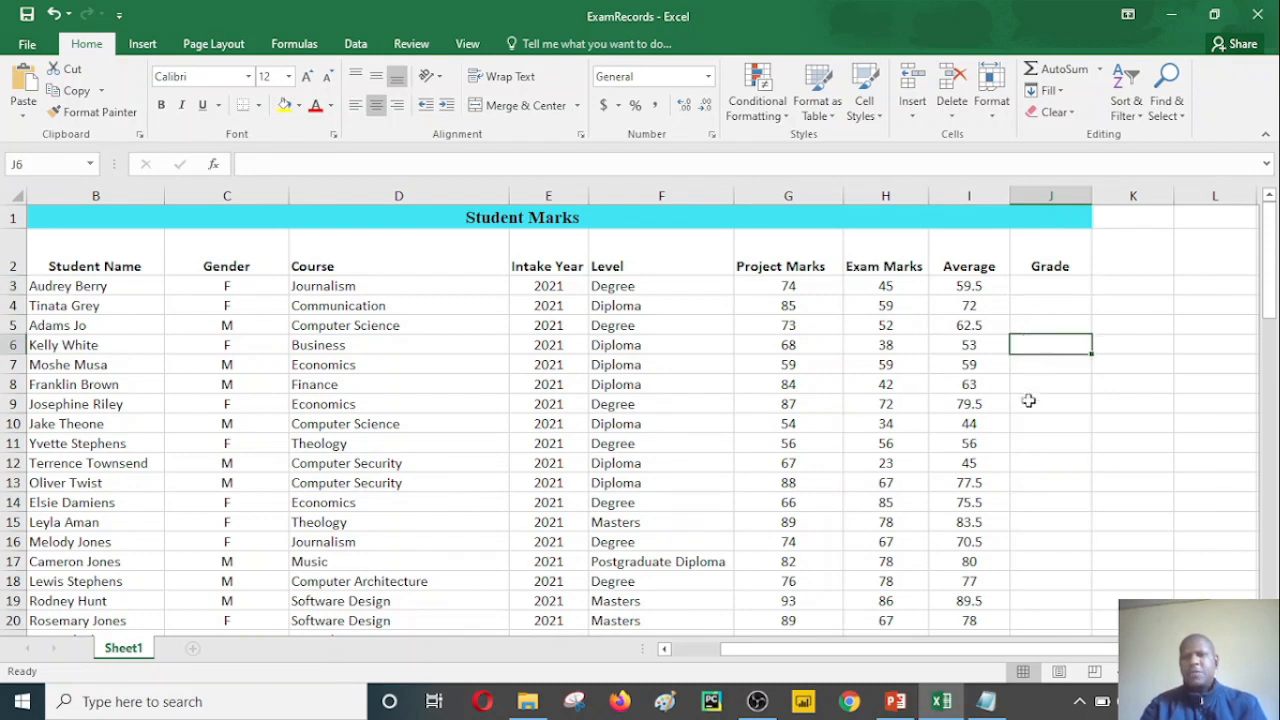
# Step: Switch to Notepad to examine the grading rules note, moving its window clear of the headings, and return to the ExamRecords workbook
pyautogui.click(990, 702)
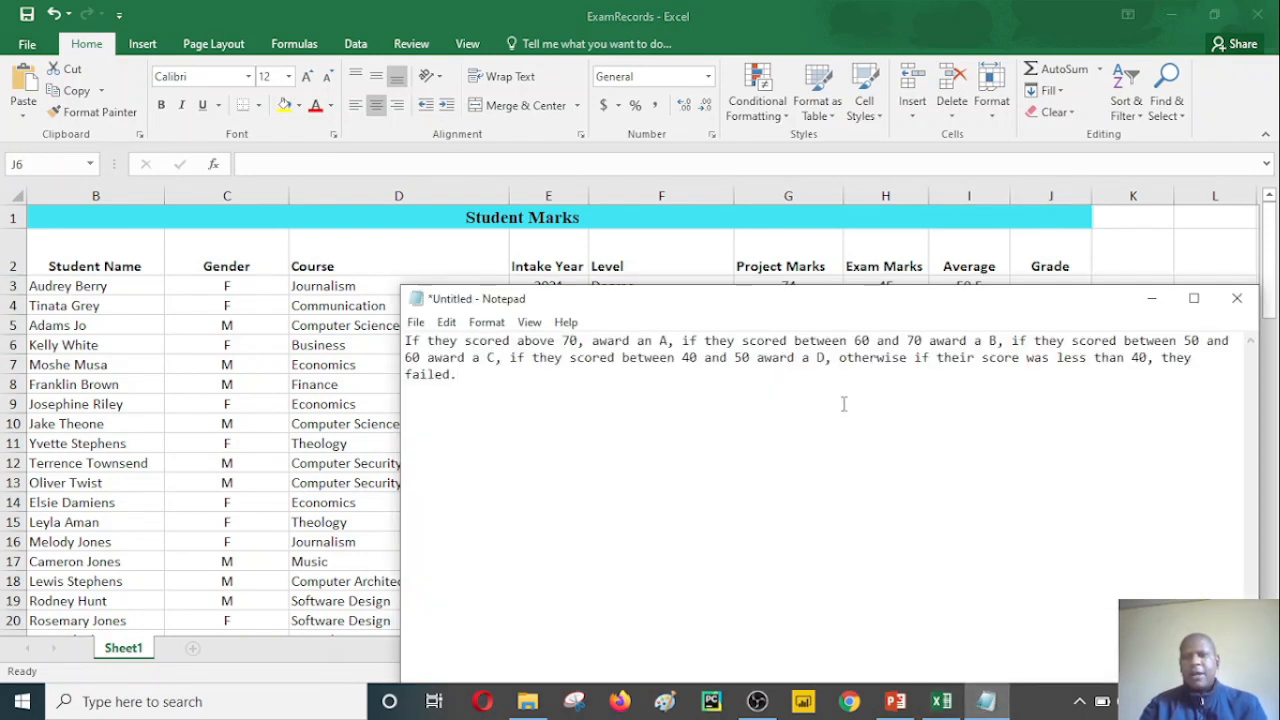
pyautogui.moveTo(859, 306); pyautogui.dragTo(859, 421)
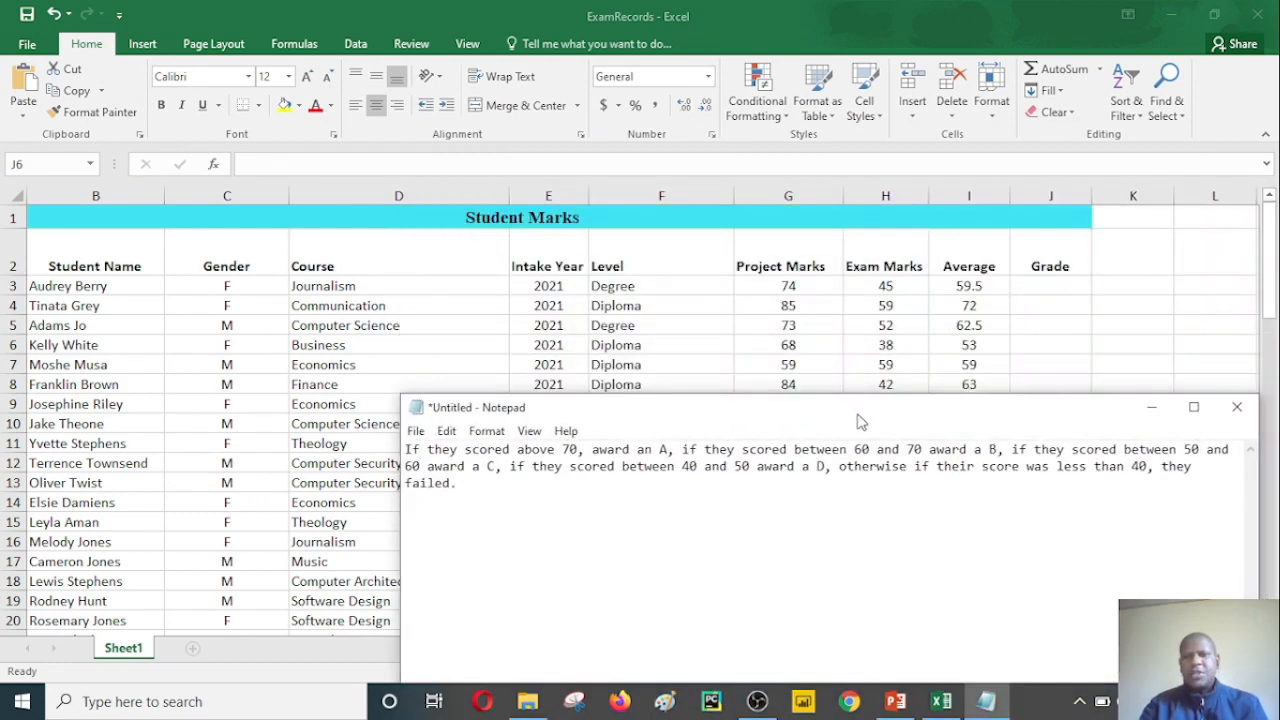
pyautogui.click(848, 338)
pyautogui.moveTo(1272, 303); pyautogui.dragTo(1270, 268)
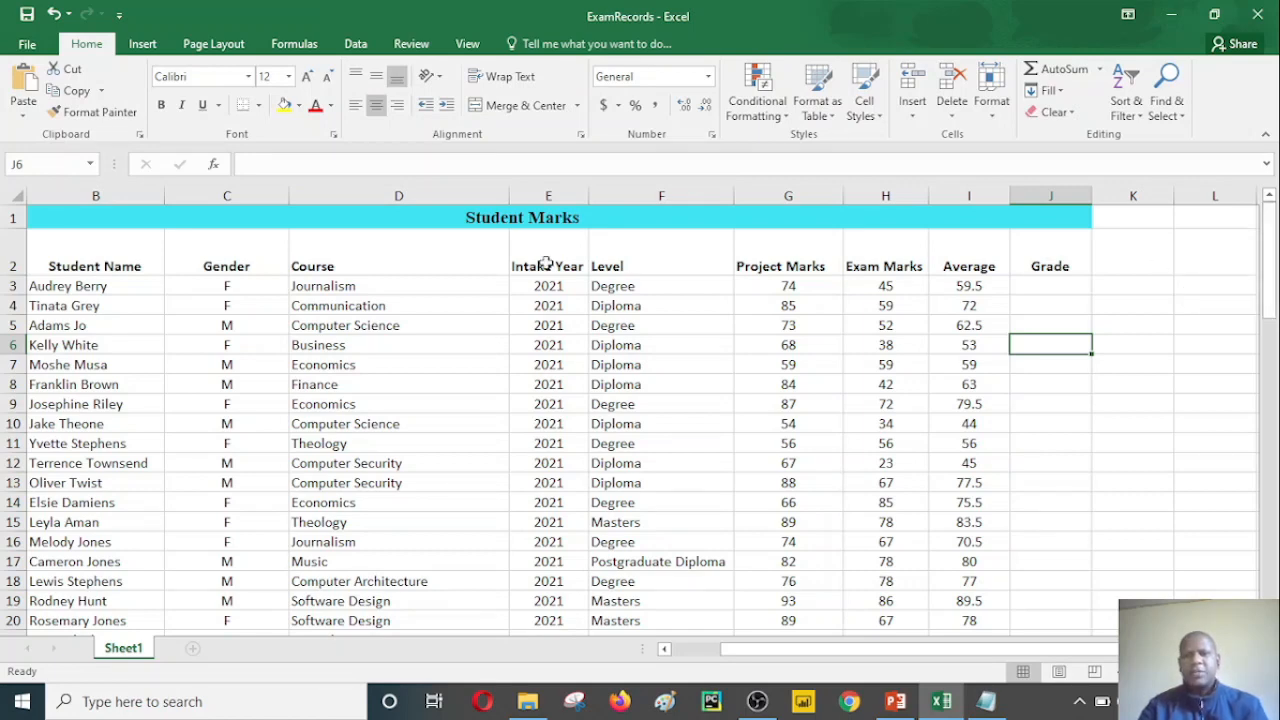
pyautogui.click(1042, 286)
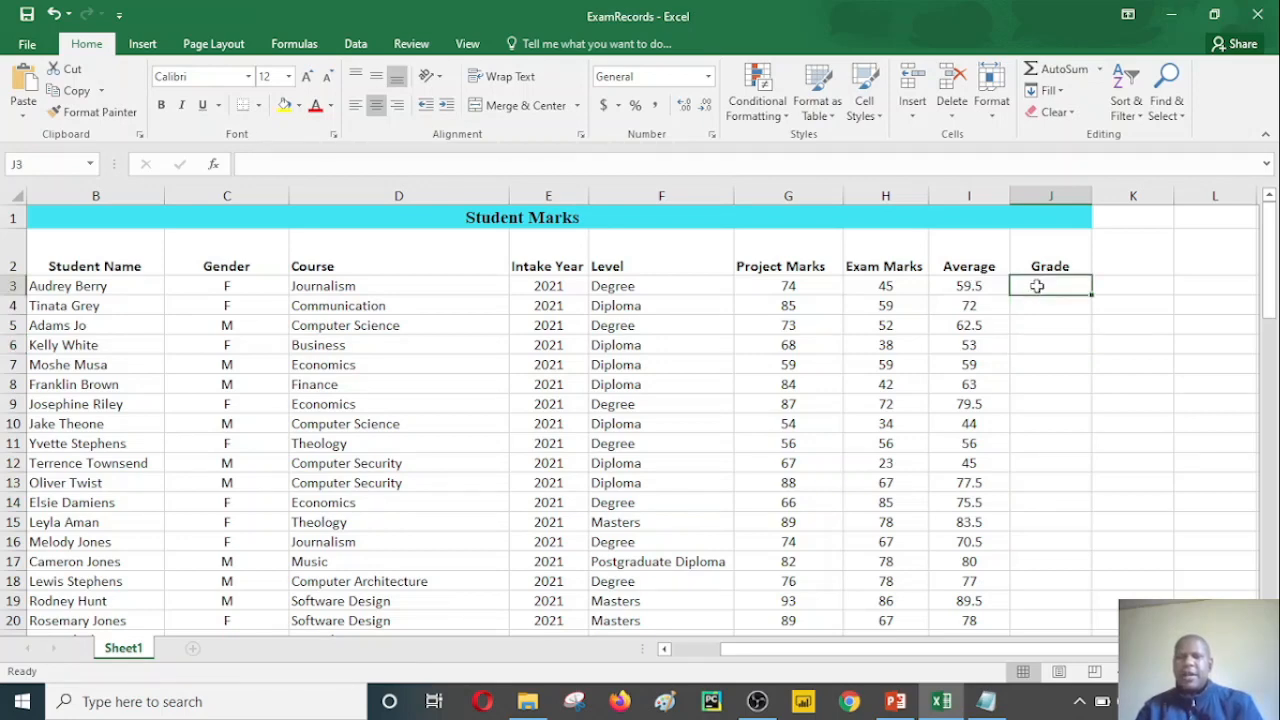
pyautogui.click(978, 289)
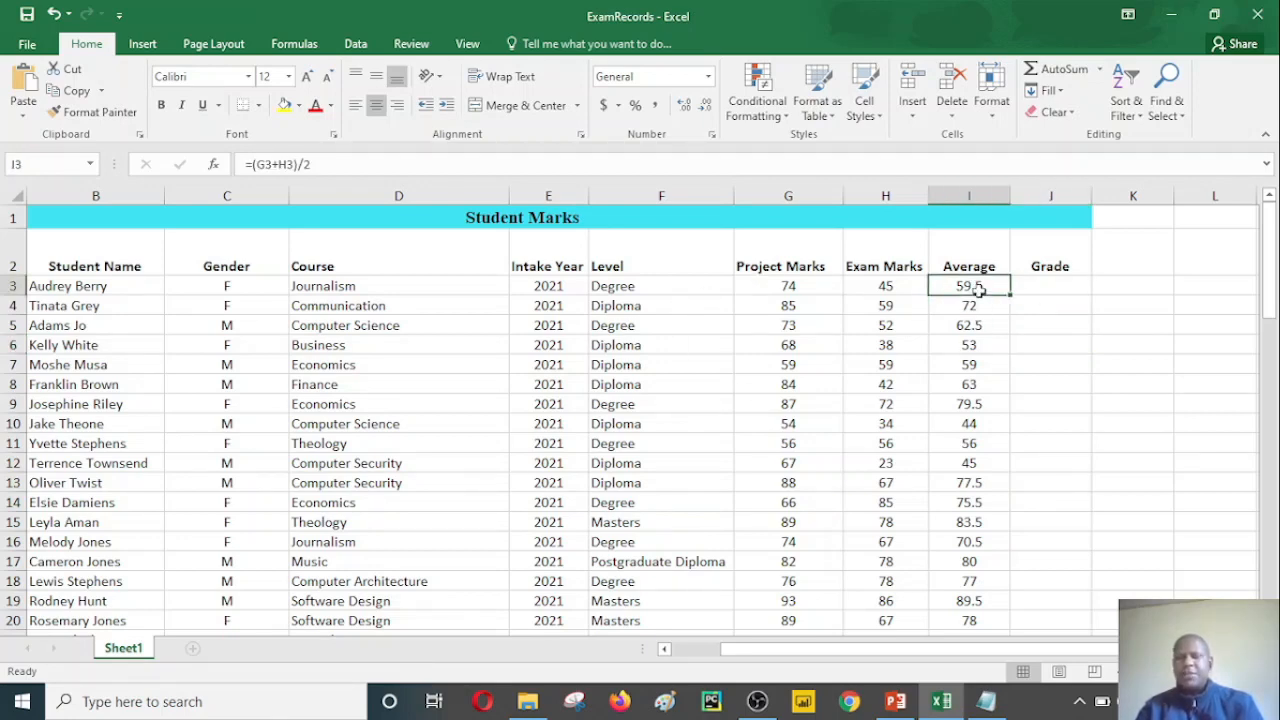
pyautogui.click(1048, 302)
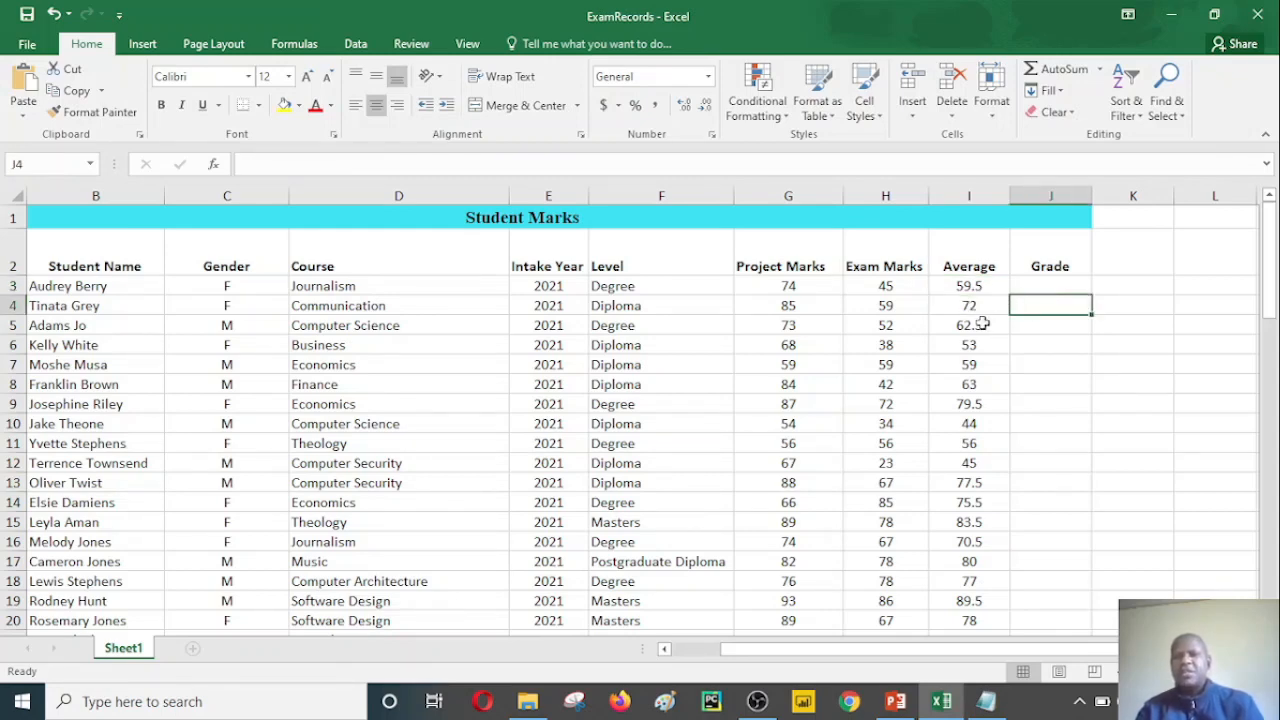
pyautogui.click(1051, 286)
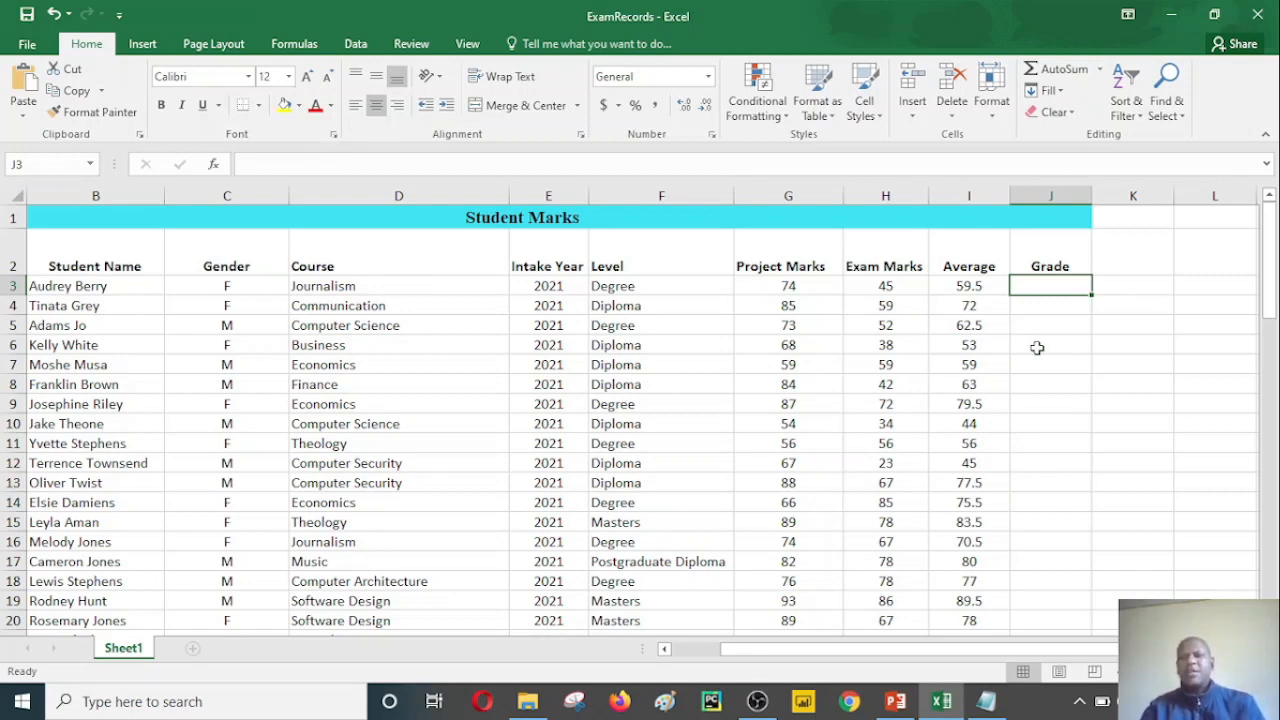
# Step: Bring up the grading rules in Notepad with enlarged text, examine the score range for each grade, and minimize the note
pyautogui.click(993, 703)
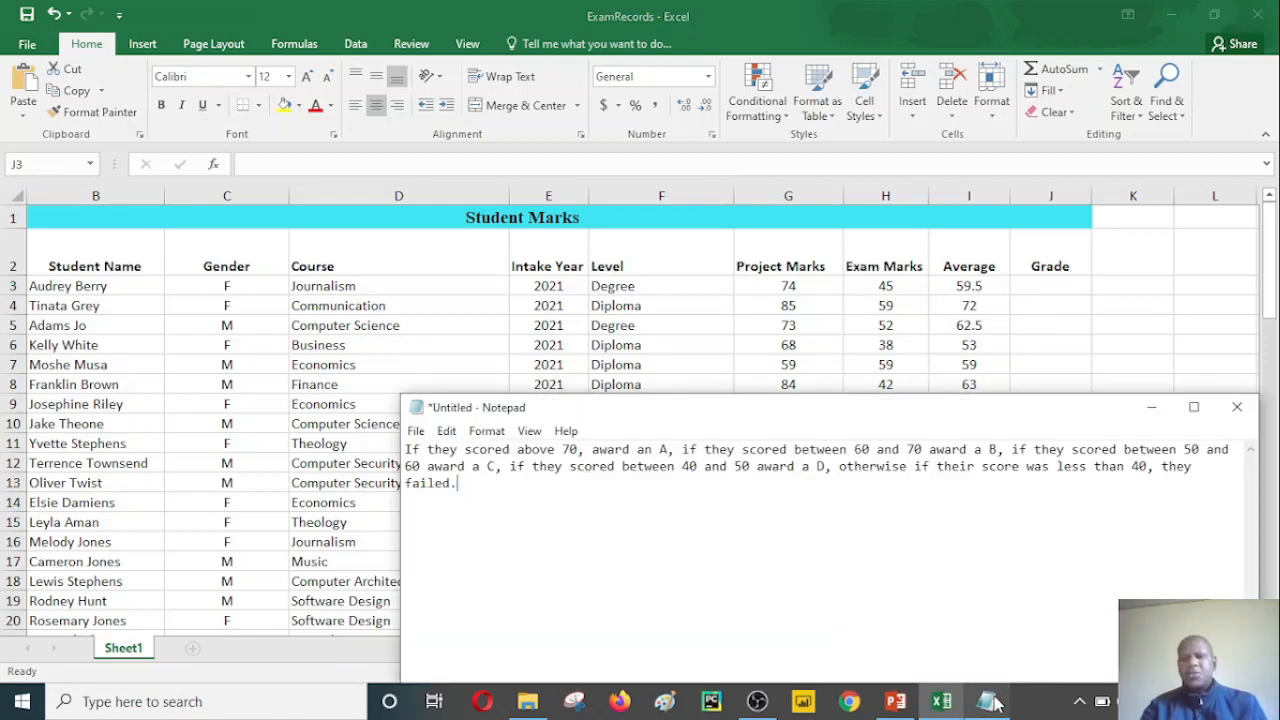
pyautogui.moveTo(925, 410); pyautogui.dragTo(932, 185)
pyautogui.click(930, 211)
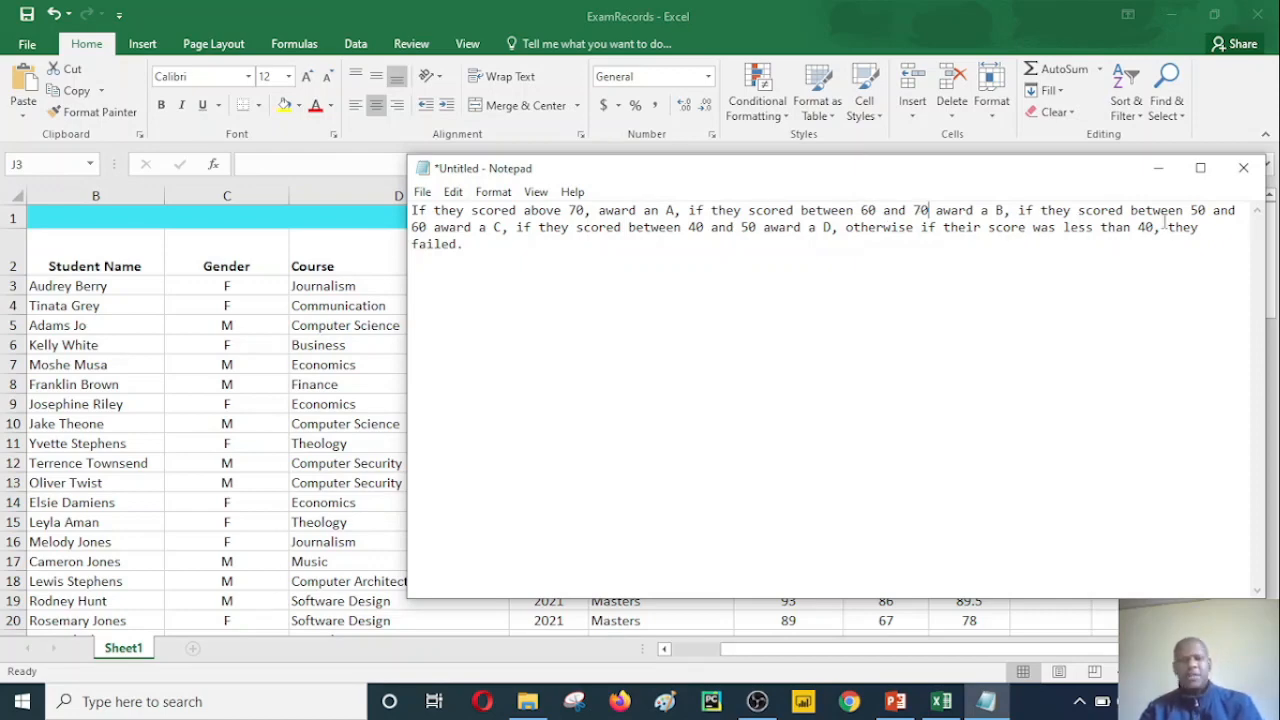
pyautogui.hotkey('ctrl', '+')
pyautogui.hotkey('ctrl', '+')
pyautogui.hotkey('ctrl', '+')
pyautogui.hotkey('ctrl', '+')
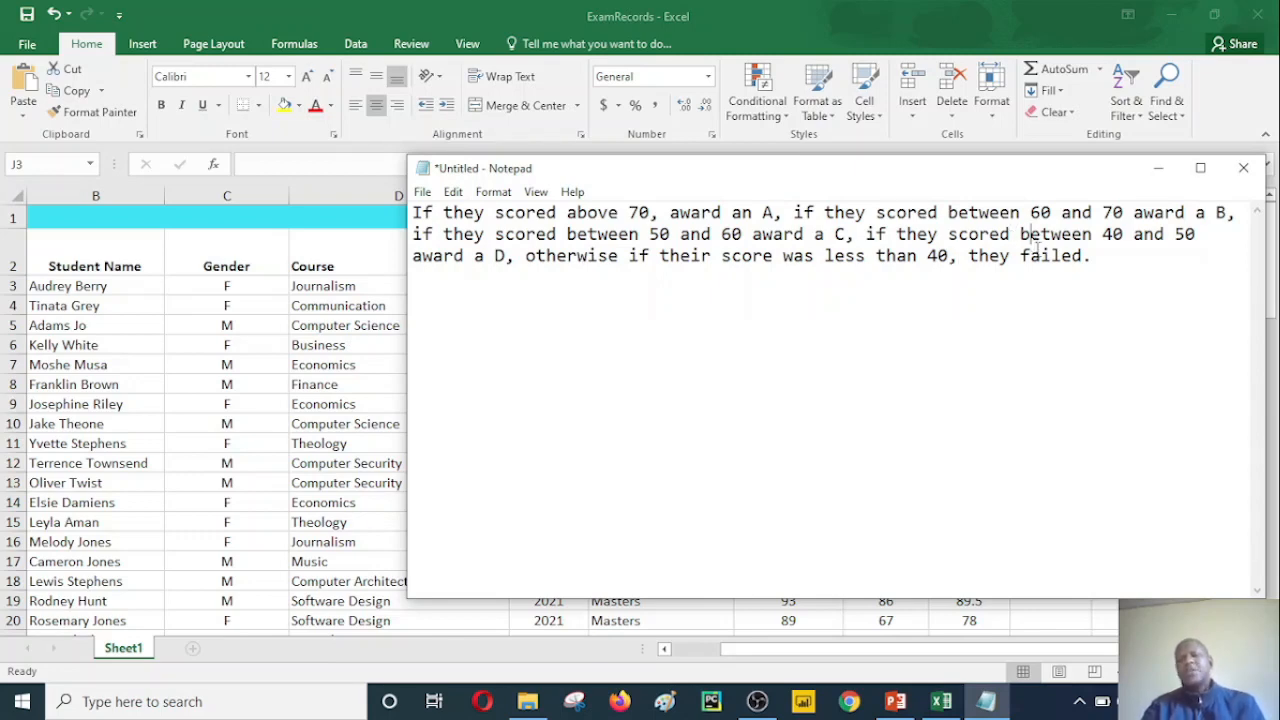
pyautogui.moveTo(1092, 257); pyautogui.dragTo(411, 197)
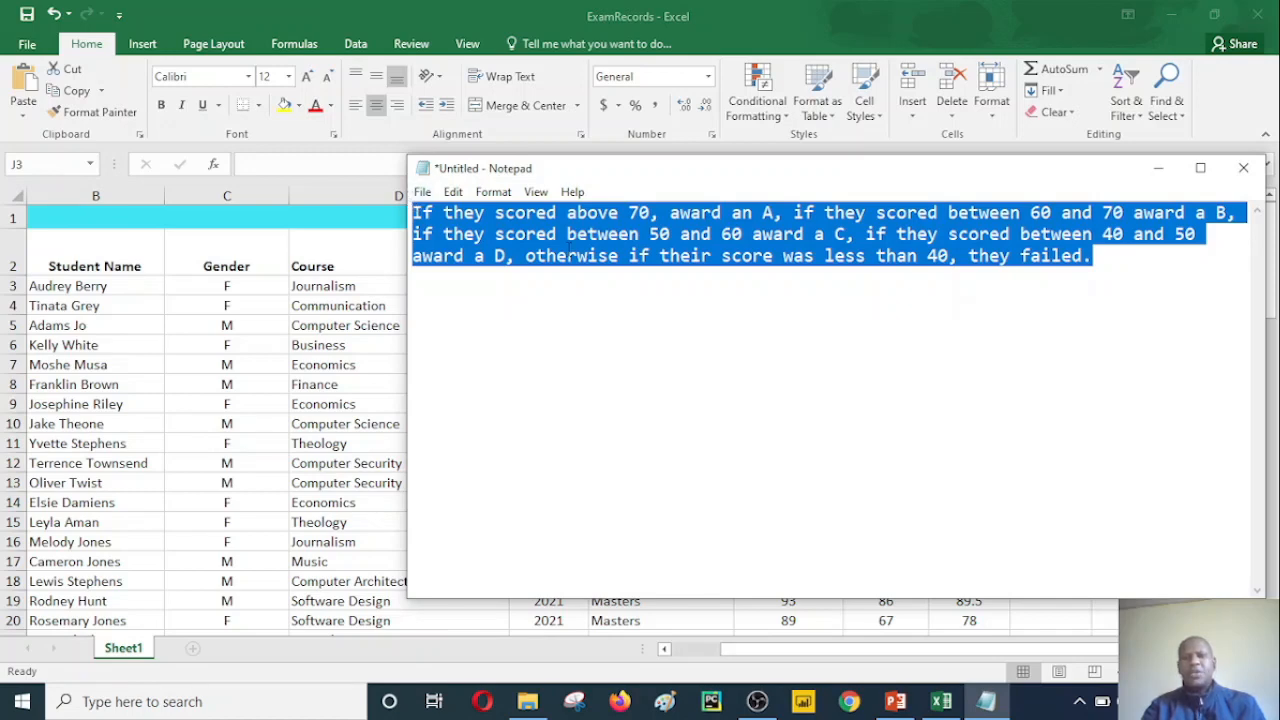
pyautogui.click(794, 241)
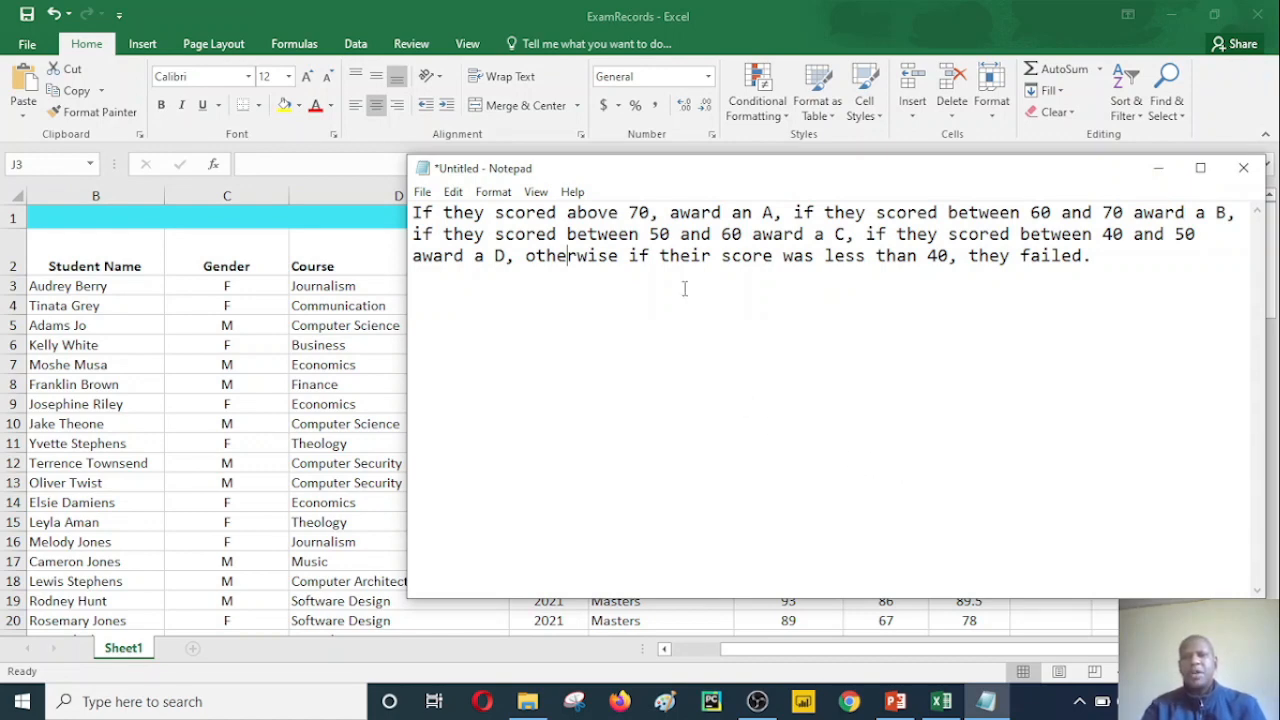
pyautogui.click(1157, 172)
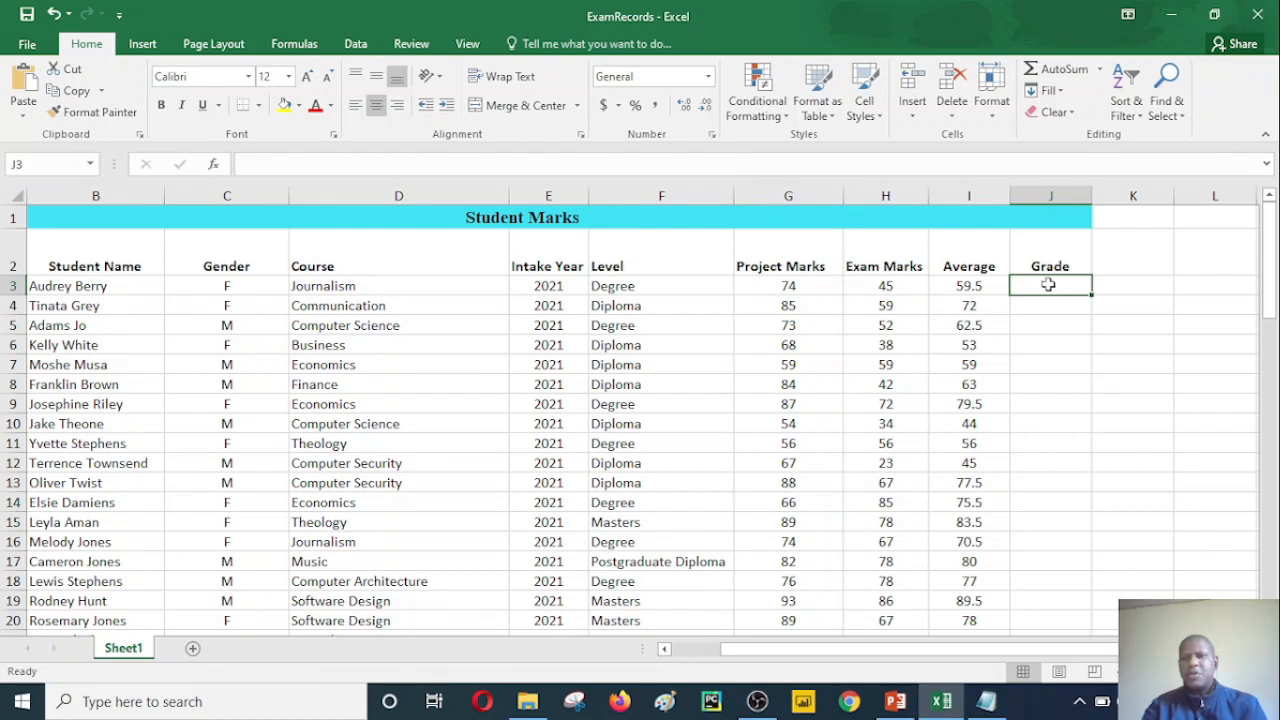
# Step: Begin an IF formula in the first Grade cell, J3, that tests I3>70 and returns "A" when true
pyautogui.click(972, 288)
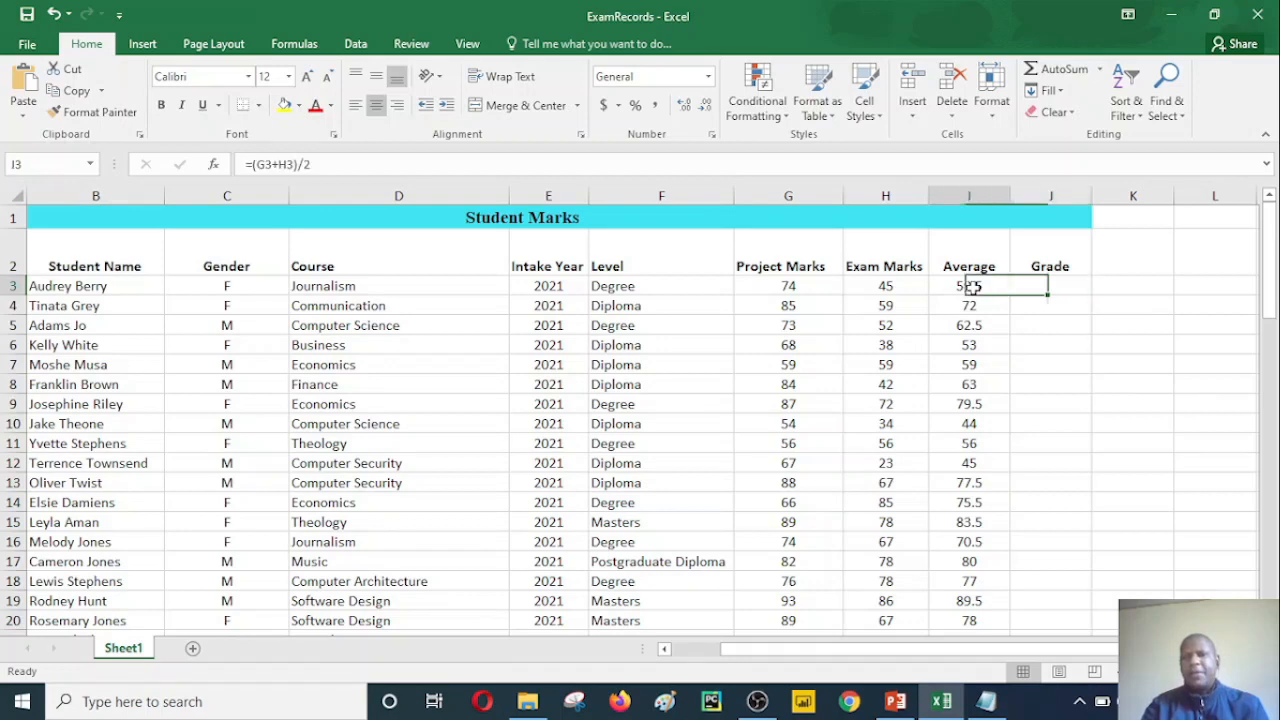
pyautogui.click(1029, 288)
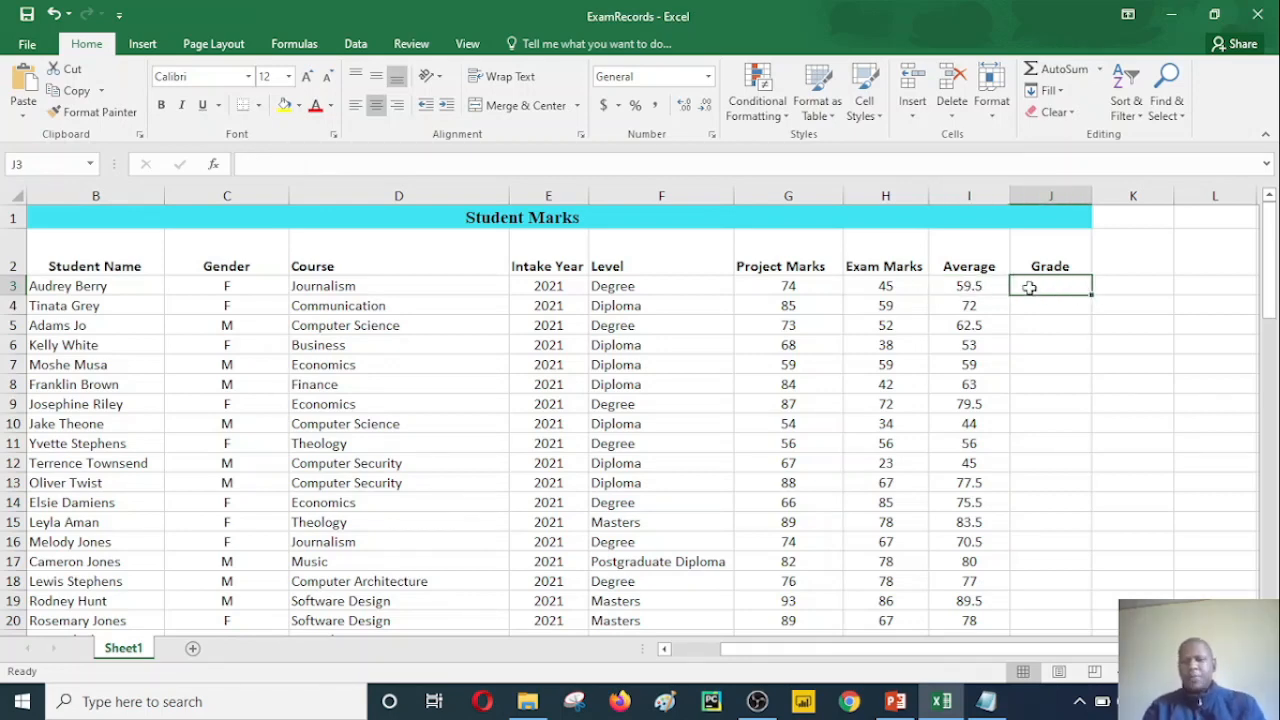
pyautogui.write('=')
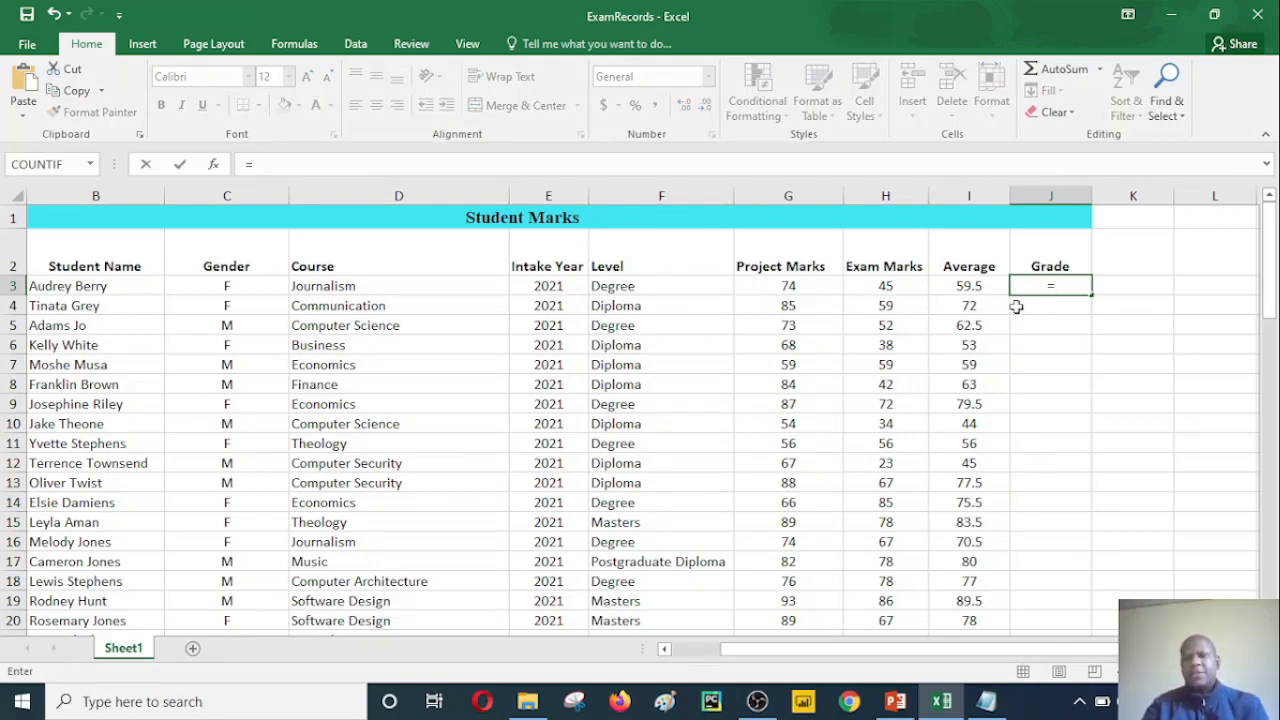
pyautogui.write('i')
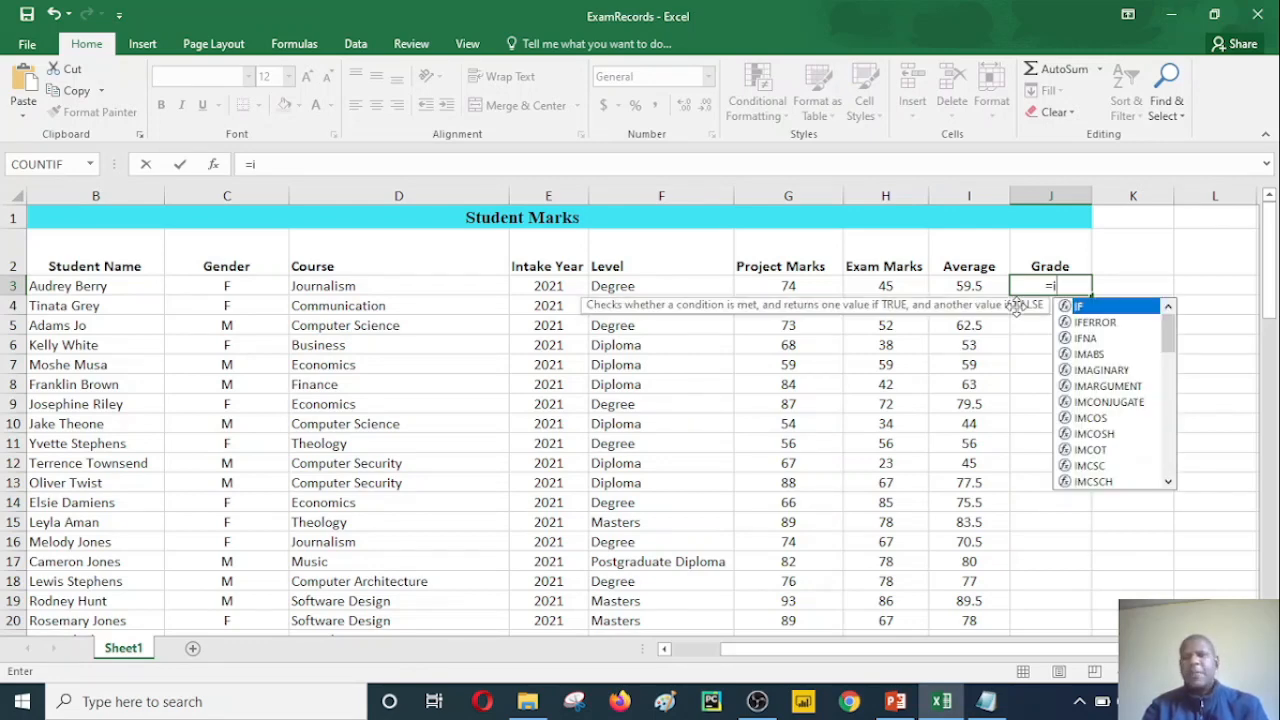
pyautogui.press('Tab')
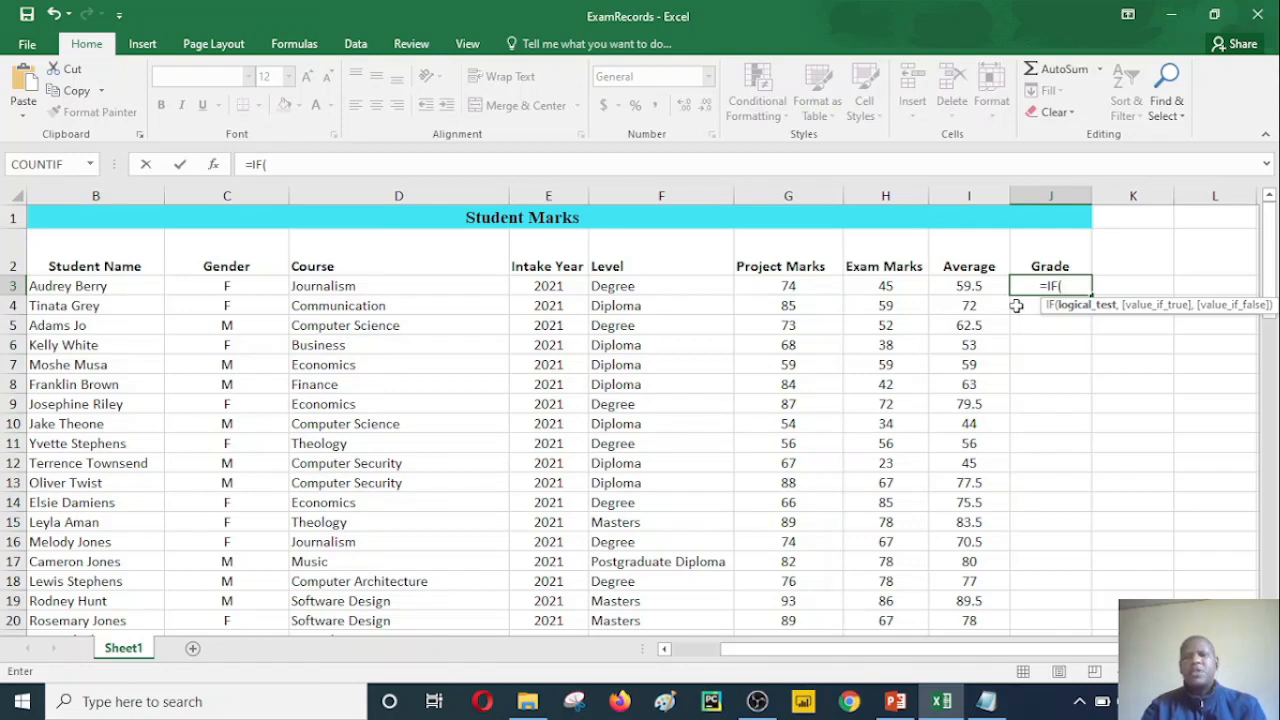
pyautogui.click(970, 286)
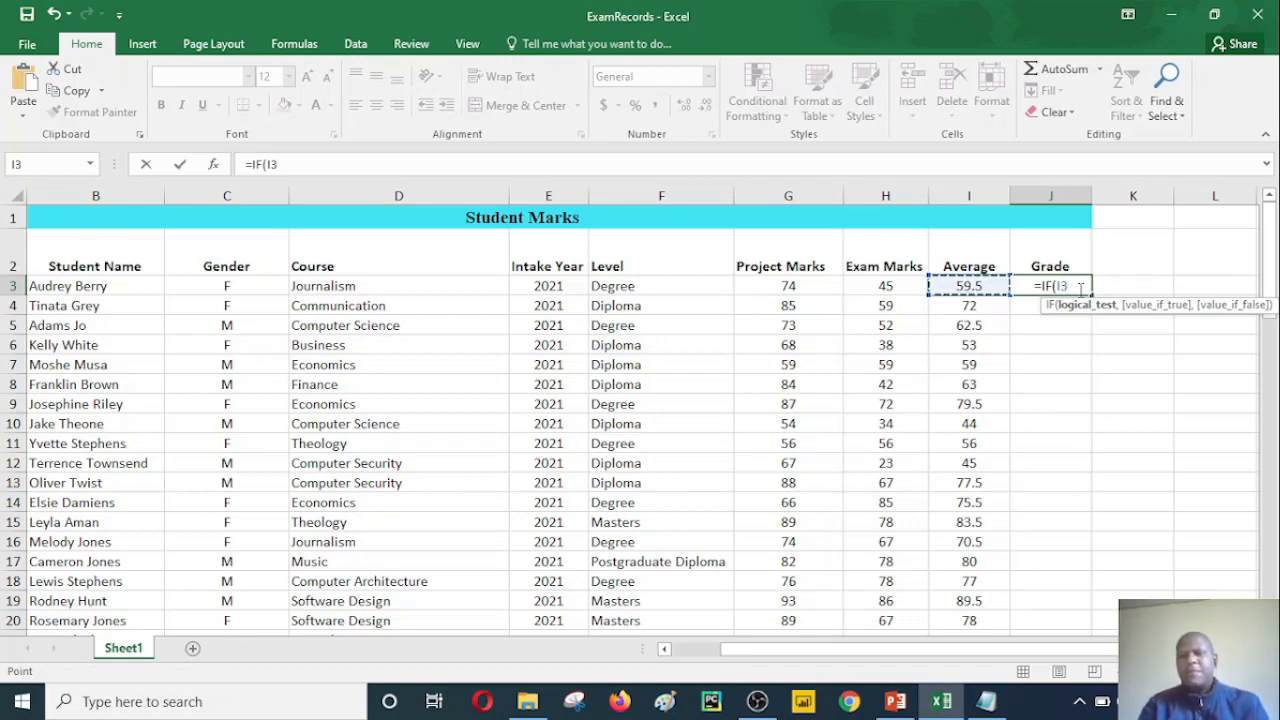
pyautogui.write('>')
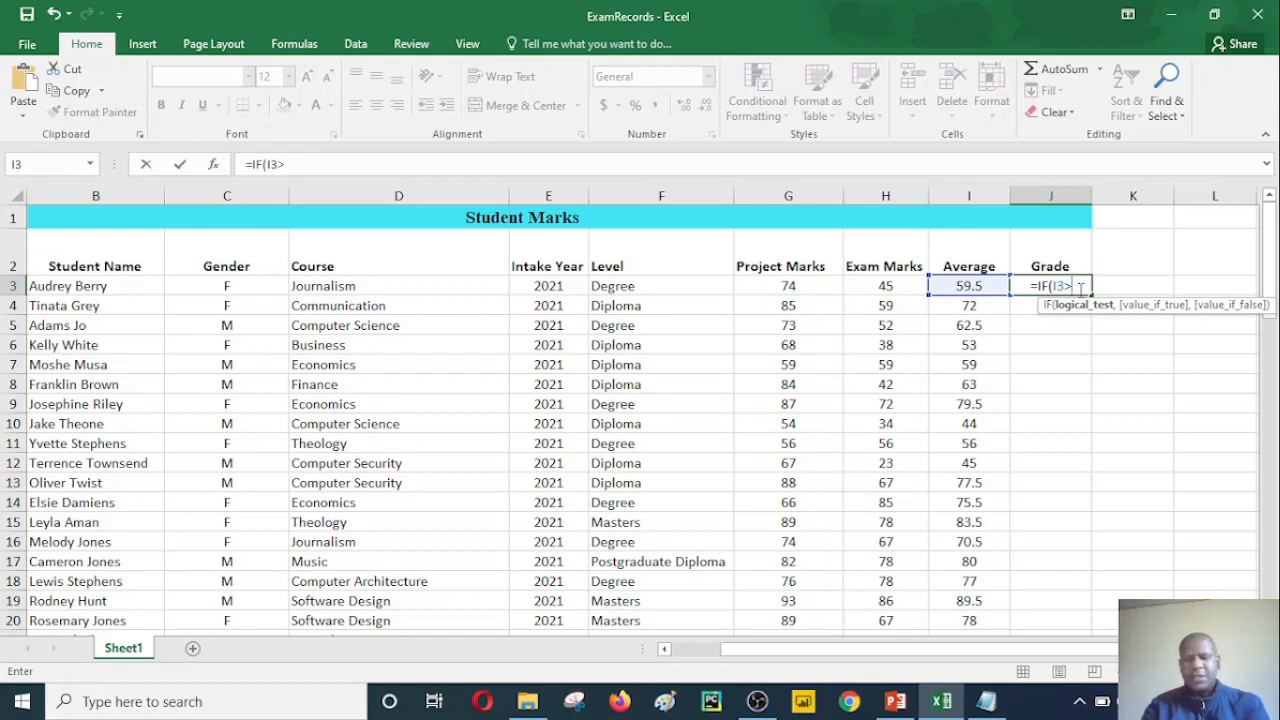
pyautogui.write('70')
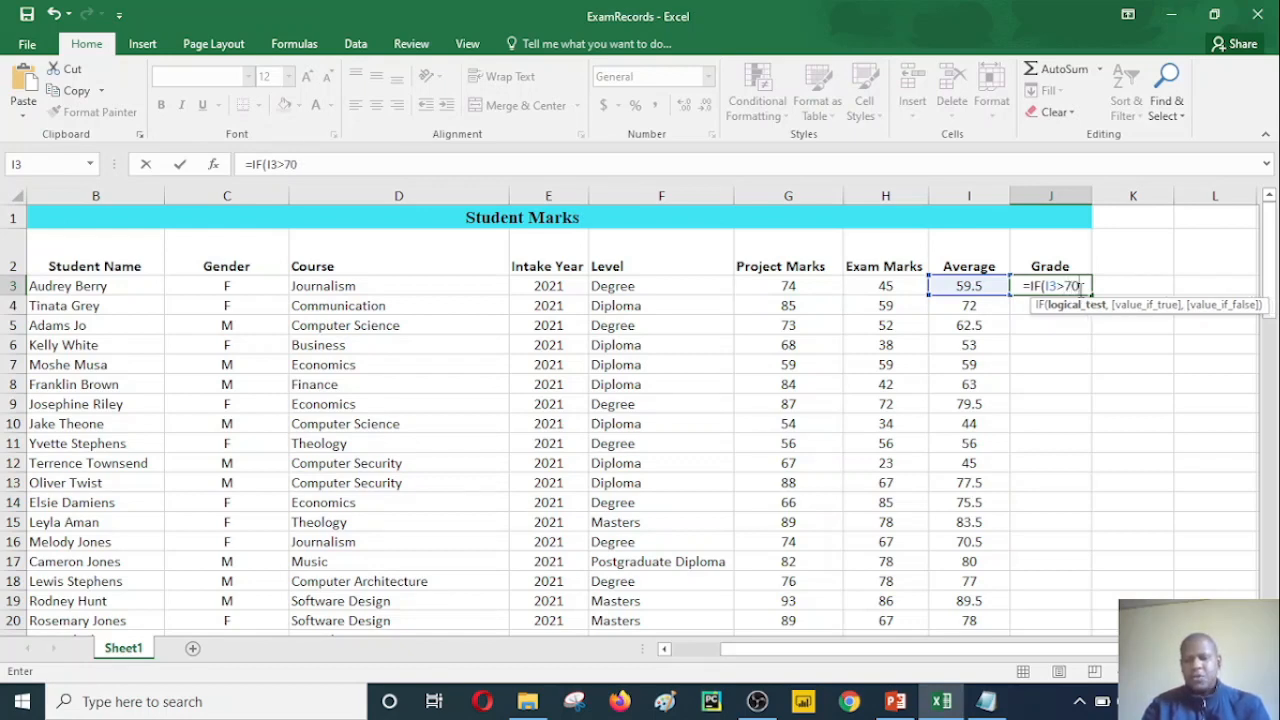
pyautogui.write(',')
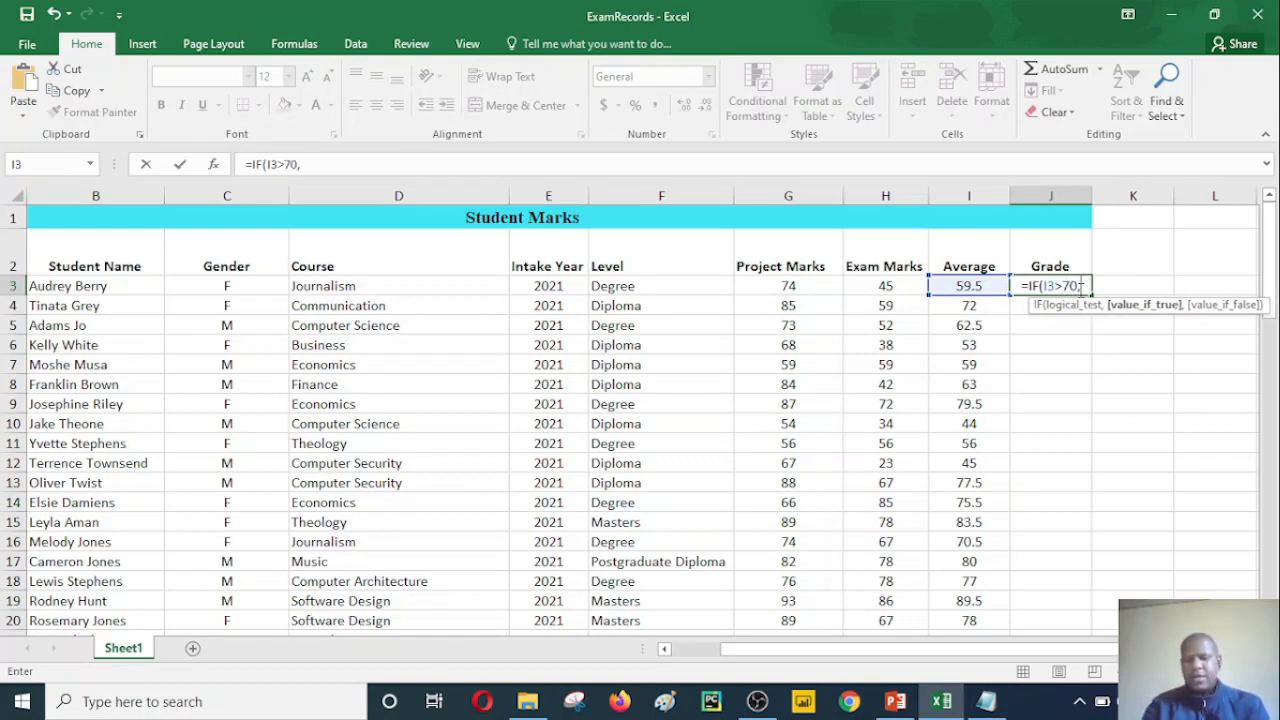
pyautogui.write('"')
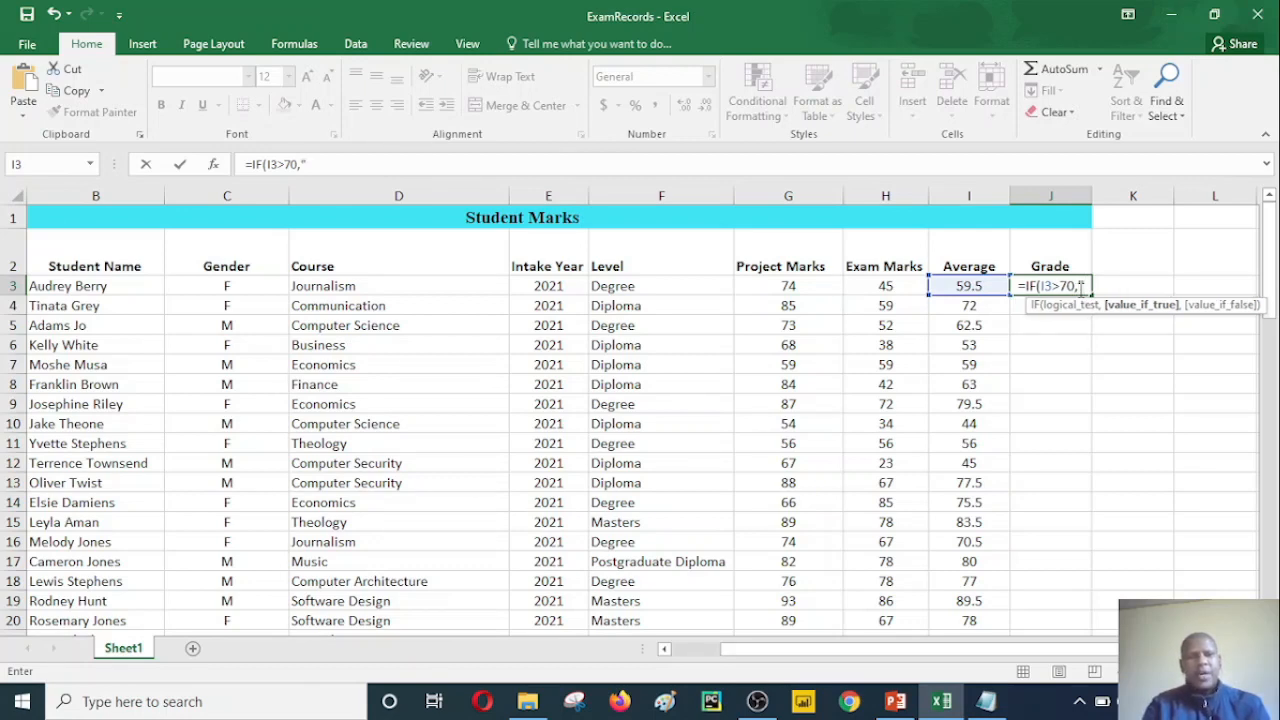
pyautogui.write('A')
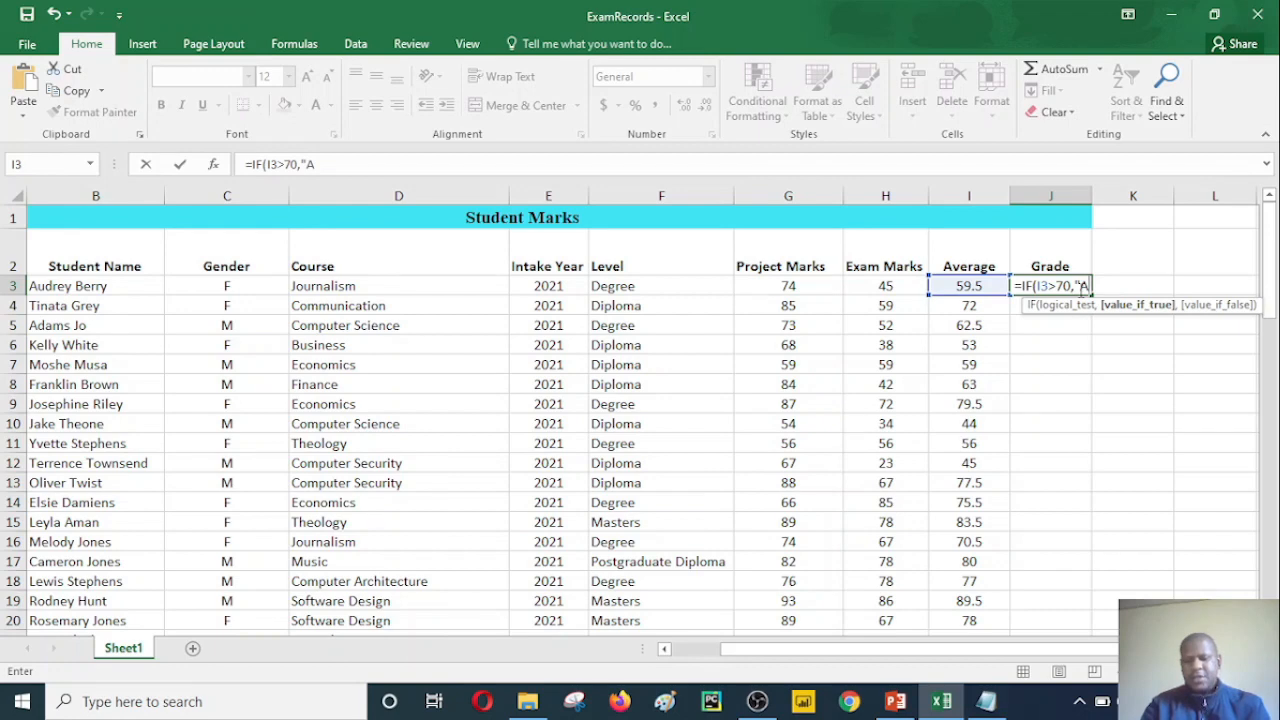
pyautogui.write('"')
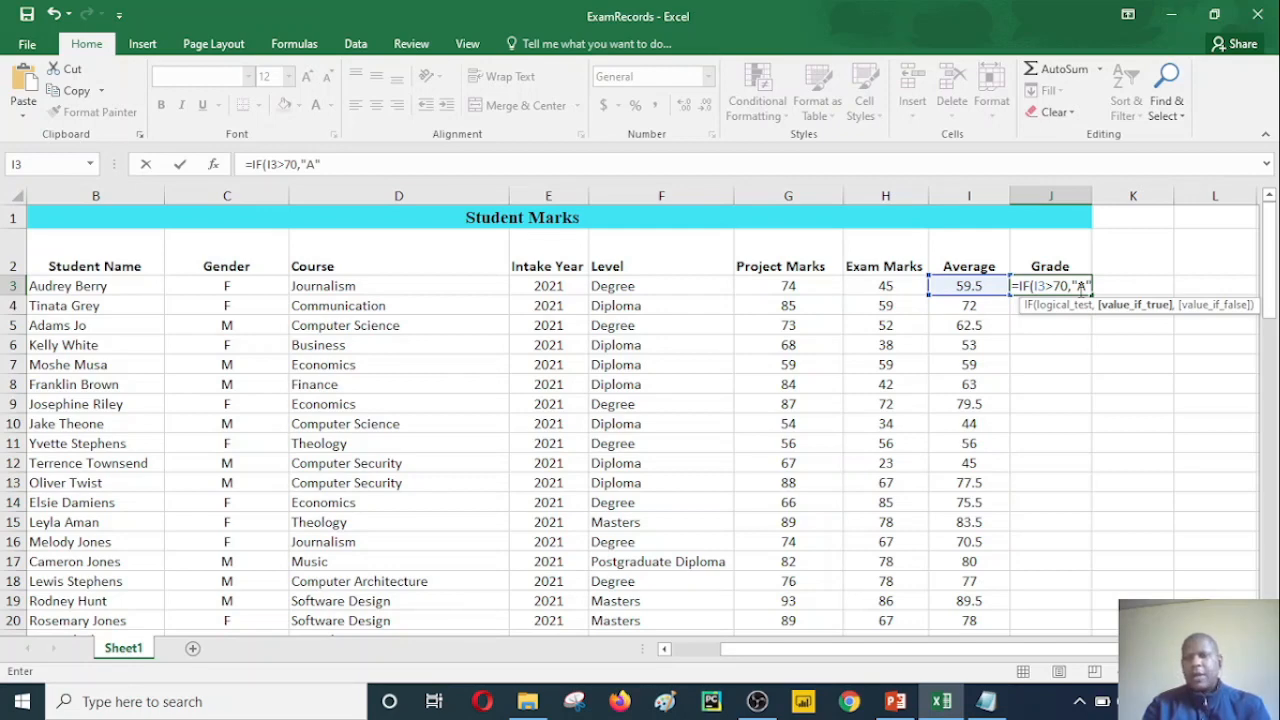
pyautogui.write(',')
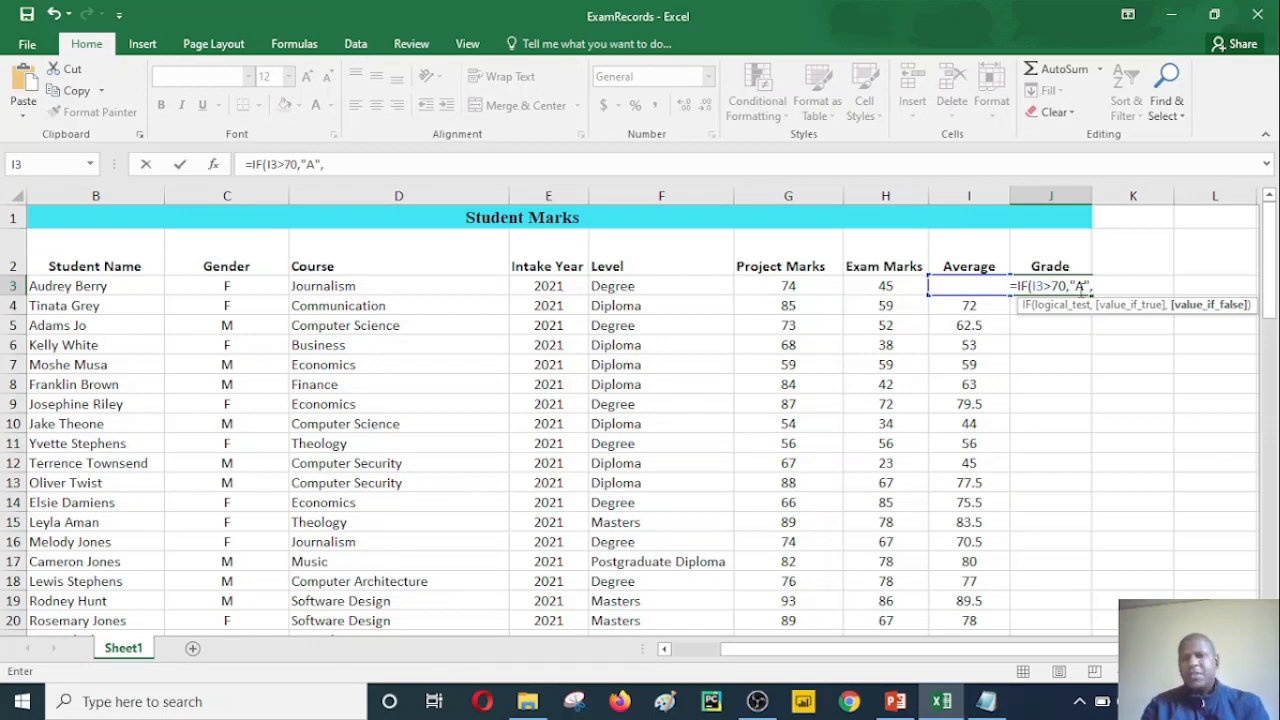
# Step: Continue the J3 formula with a nested IF as the false value, testing I3>60
pyautogui.write('i')
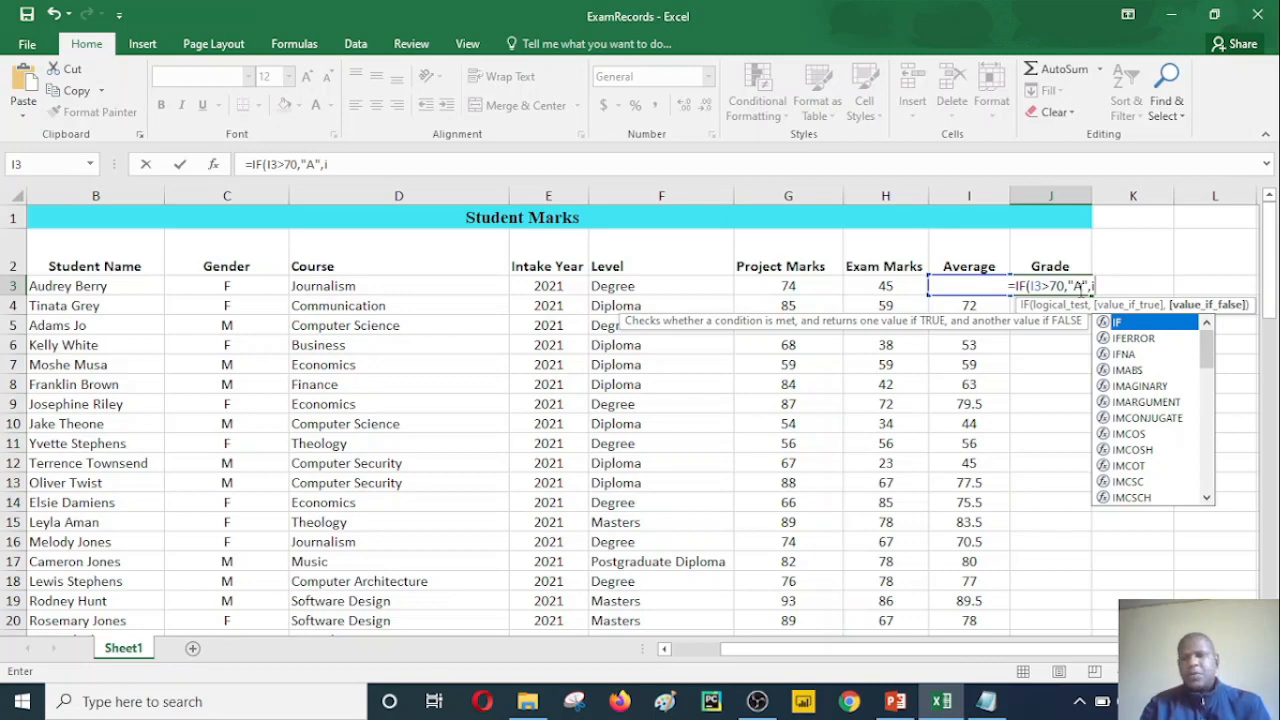
pyautogui.write('f(')
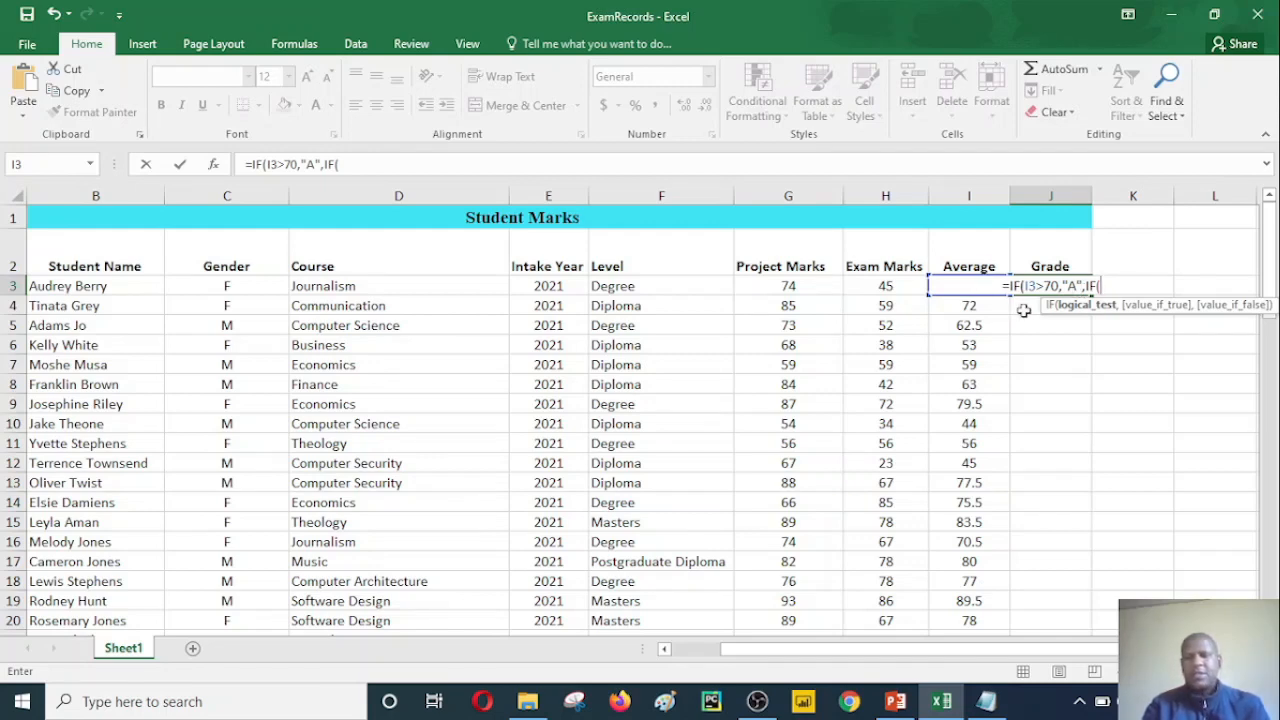
pyautogui.write('I')
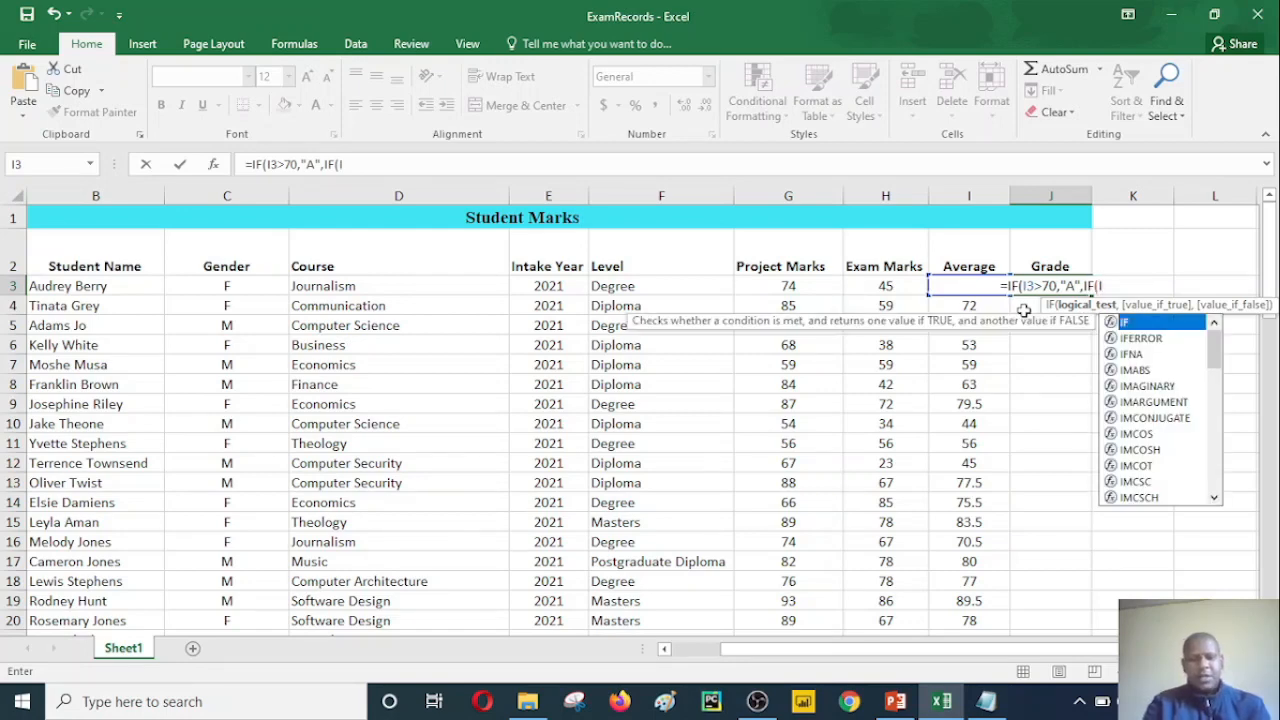
pyautogui.write('3')
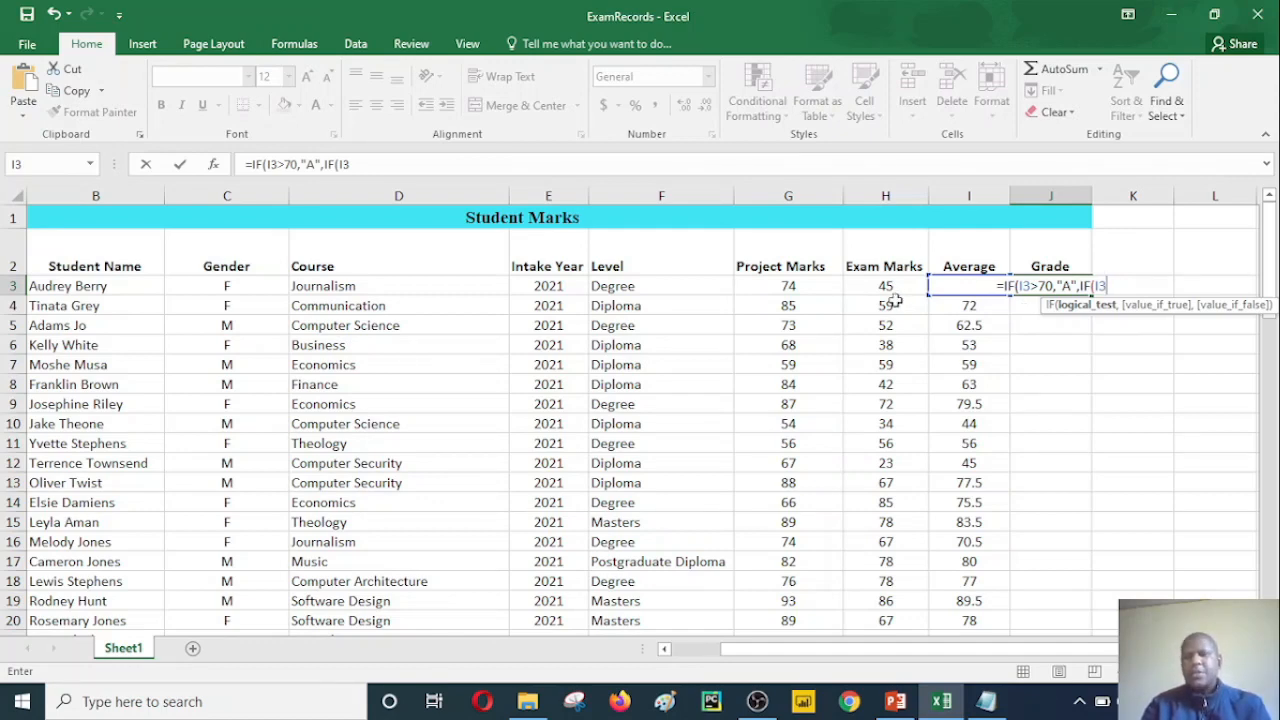
pyautogui.write('>')
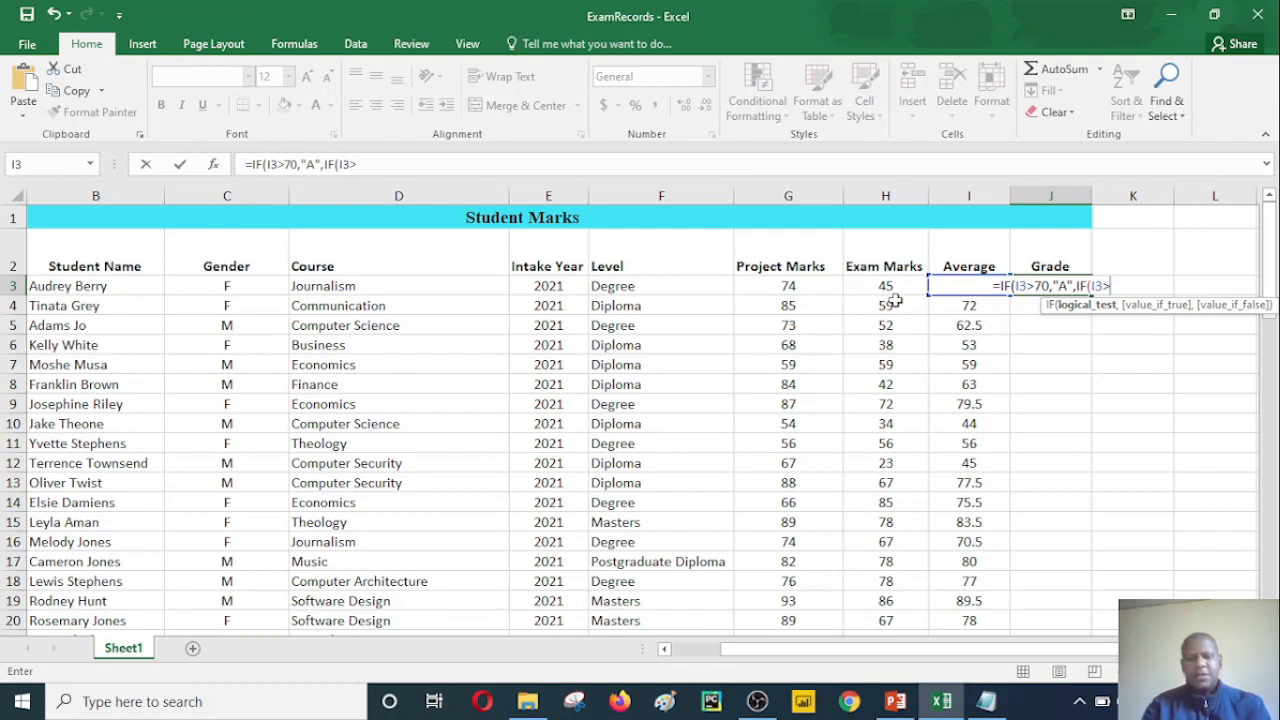
pyautogui.write('60')
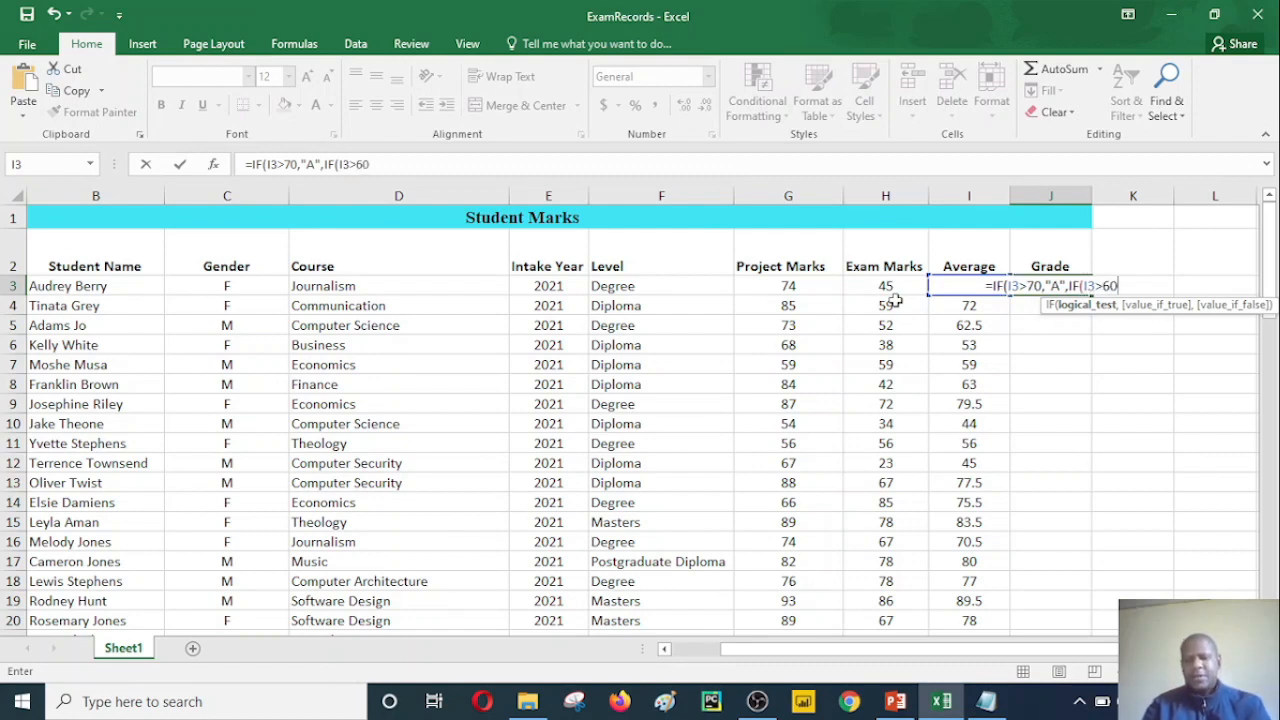
pyautogui.write(',')
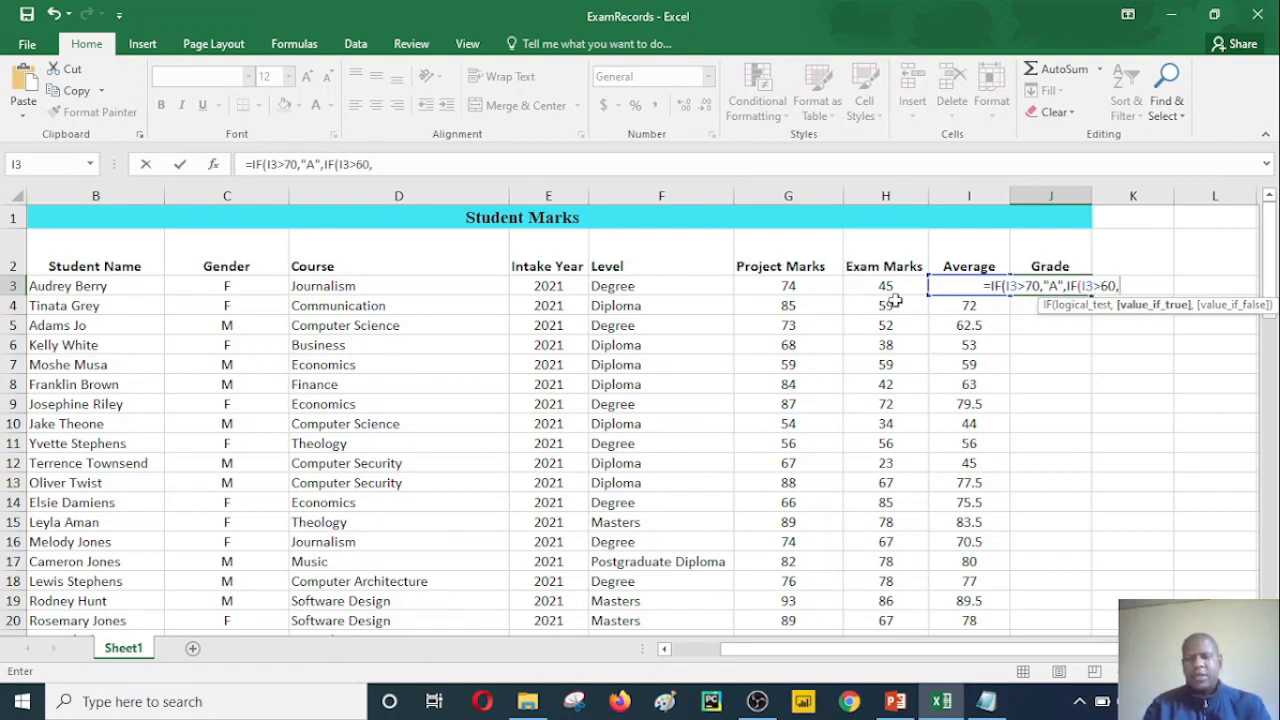
pyautogui.write('"')
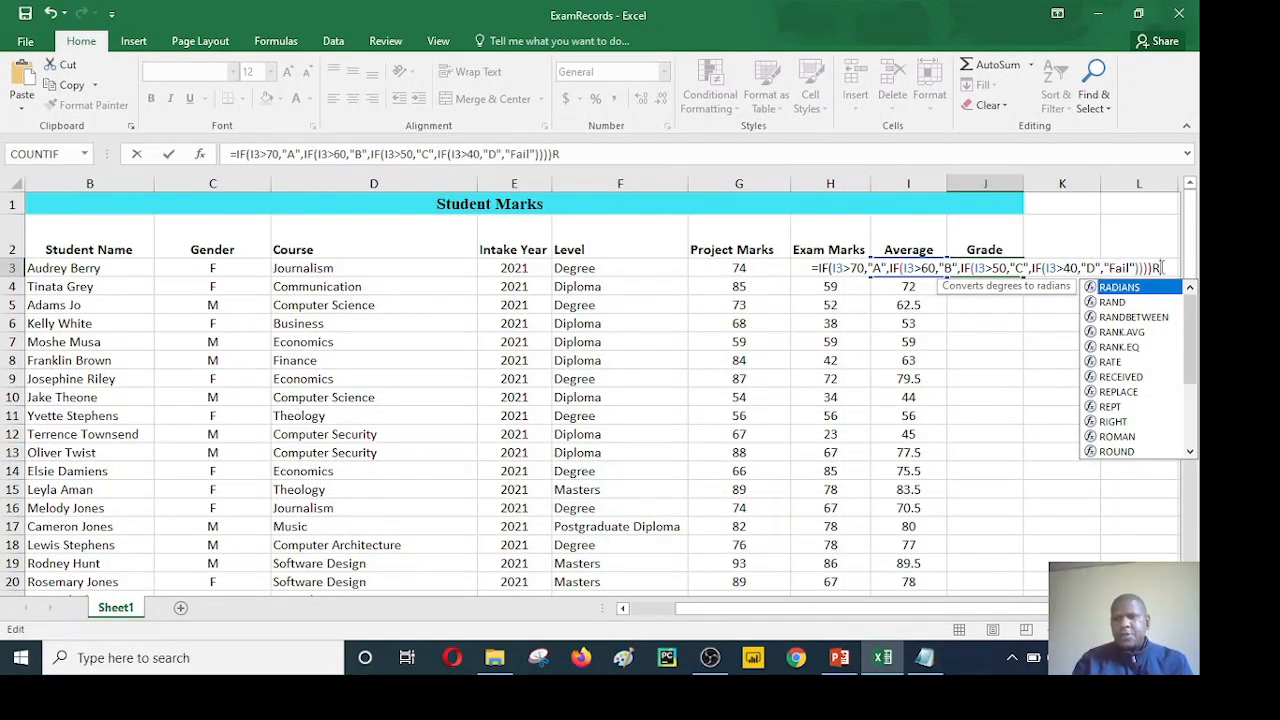
pyautogui.press('BackSpace')
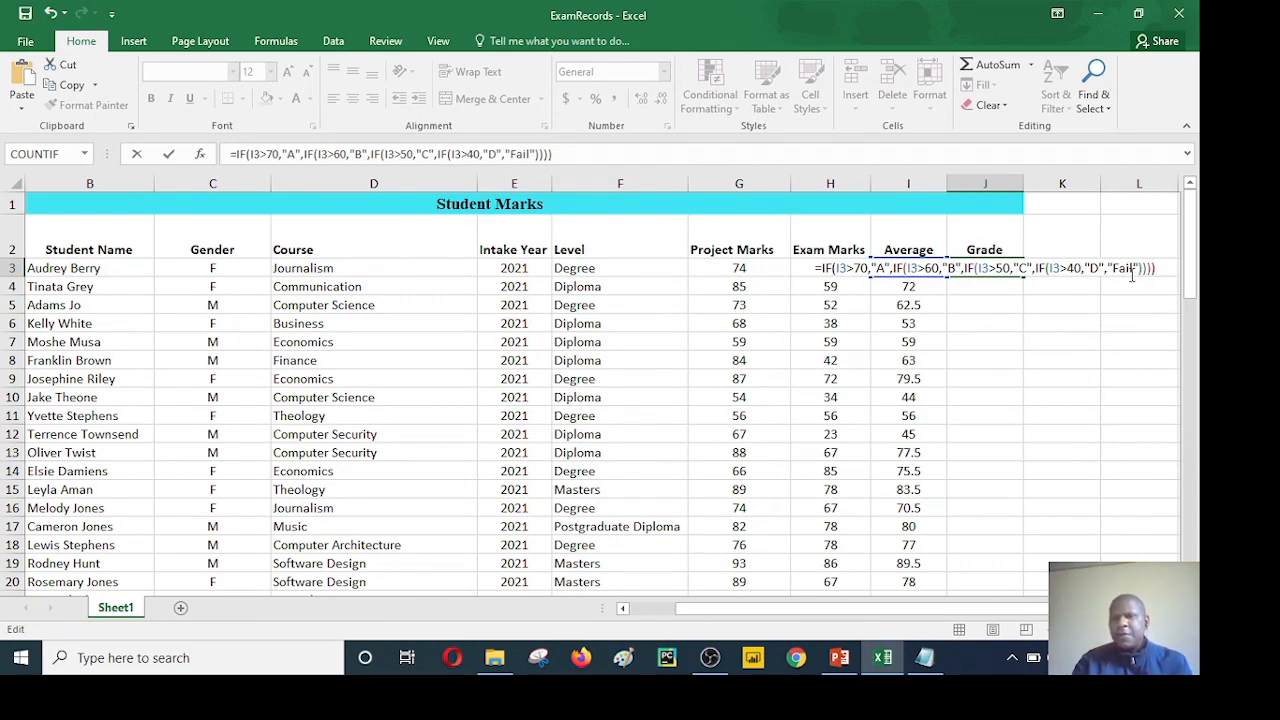
# Step: Examine each nested IF argument in the J3 formula, from the "Fail" value back to the first test and forward to the closing brackets
pyautogui.click(1131, 269)
pyautogui.press('Left')
pyautogui.press('Left')
pyautogui.press('Left')
pyautogui.press('Left')
pyautogui.press('Left')
pyautogui.press('Left')
pyautogui.press('Left')
pyautogui.press('Left')
pyautogui.press('Left')
pyautogui.press('Left')
pyautogui.press('Left')
pyautogui.press('Left')
pyautogui.press('Left')
pyautogui.press('Left')
pyautogui.press('Left')
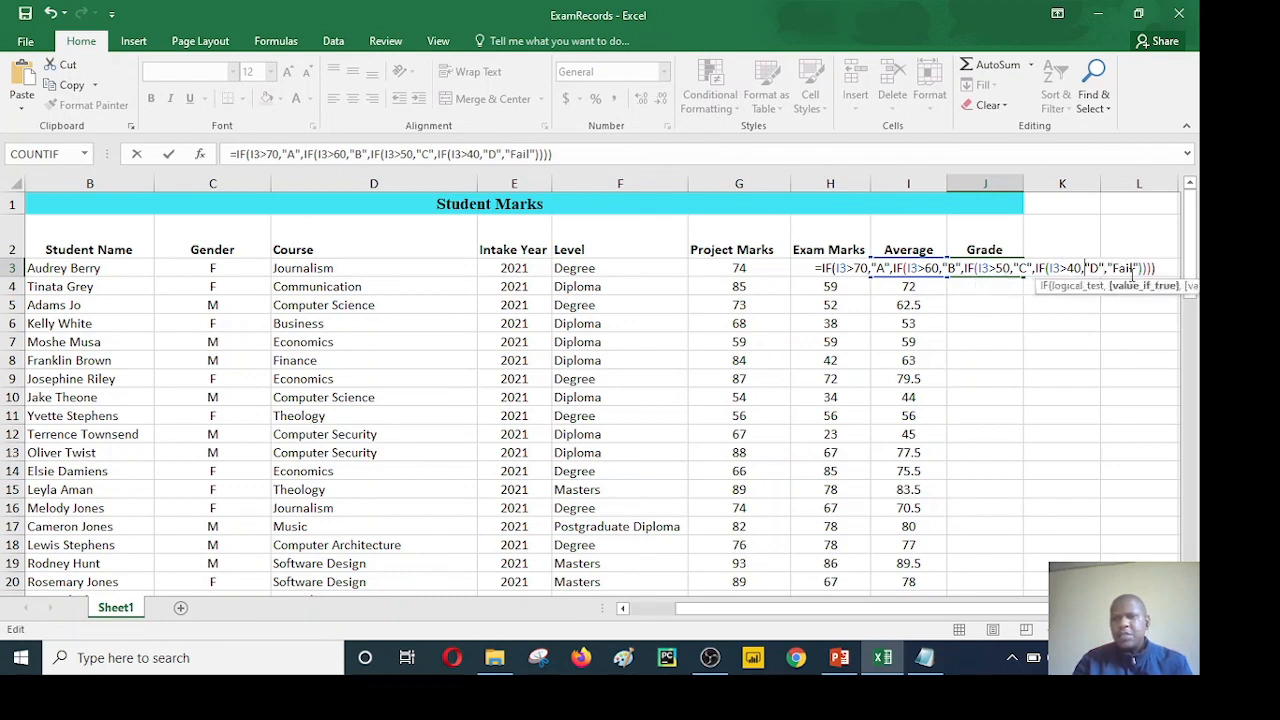
pyautogui.press('Left')
pyautogui.press('Left')
pyautogui.press('Left')
pyautogui.press('Left')
pyautogui.press('Left')
pyautogui.press('Left')
pyautogui.press('Left')
pyautogui.press('Left')
pyautogui.press('Left')
pyautogui.press('Left')
pyautogui.press('Left')
pyautogui.press('Left')
pyautogui.press('Left')
pyautogui.press('Left')
pyautogui.press('Left')
pyautogui.press('Left')
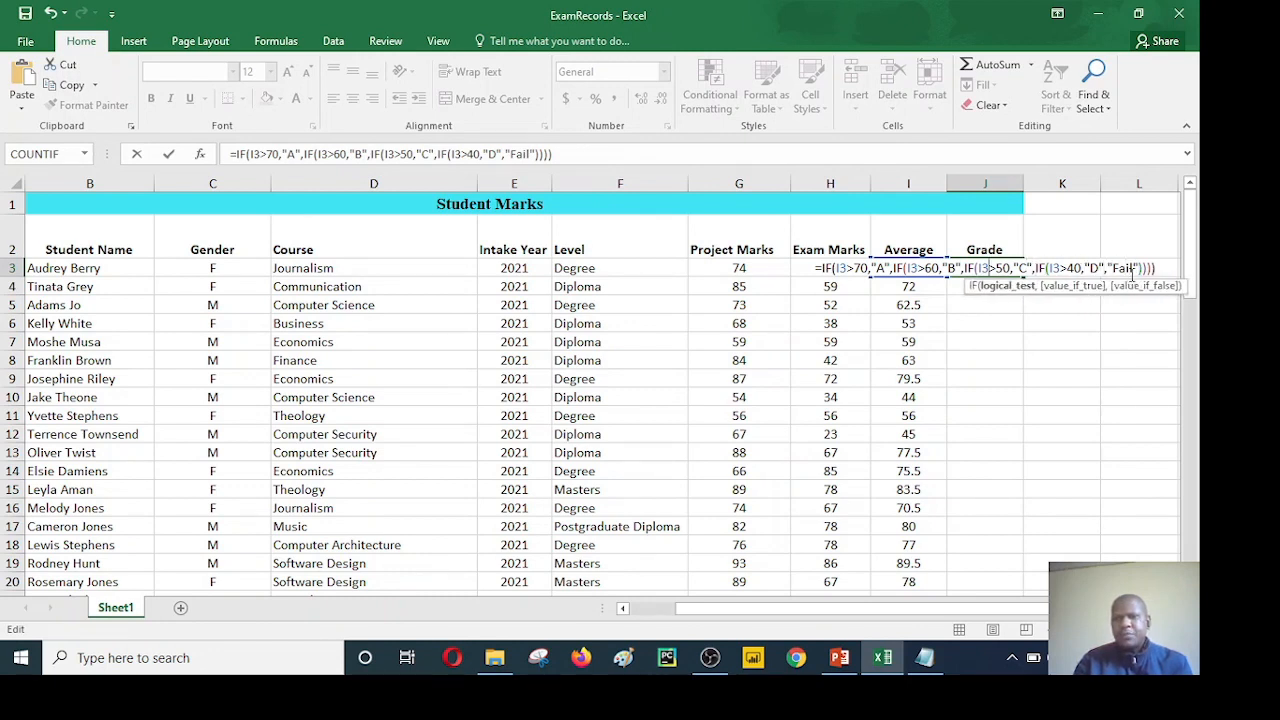
pyautogui.press('Left')
pyautogui.press('Left')
pyautogui.press('Left')
pyautogui.press('Left')
pyautogui.press('Left')
pyautogui.press('Left')
pyautogui.press('Left')
pyautogui.press('Left')
pyautogui.press('Left')
pyautogui.press('Left')
pyautogui.press('Left')
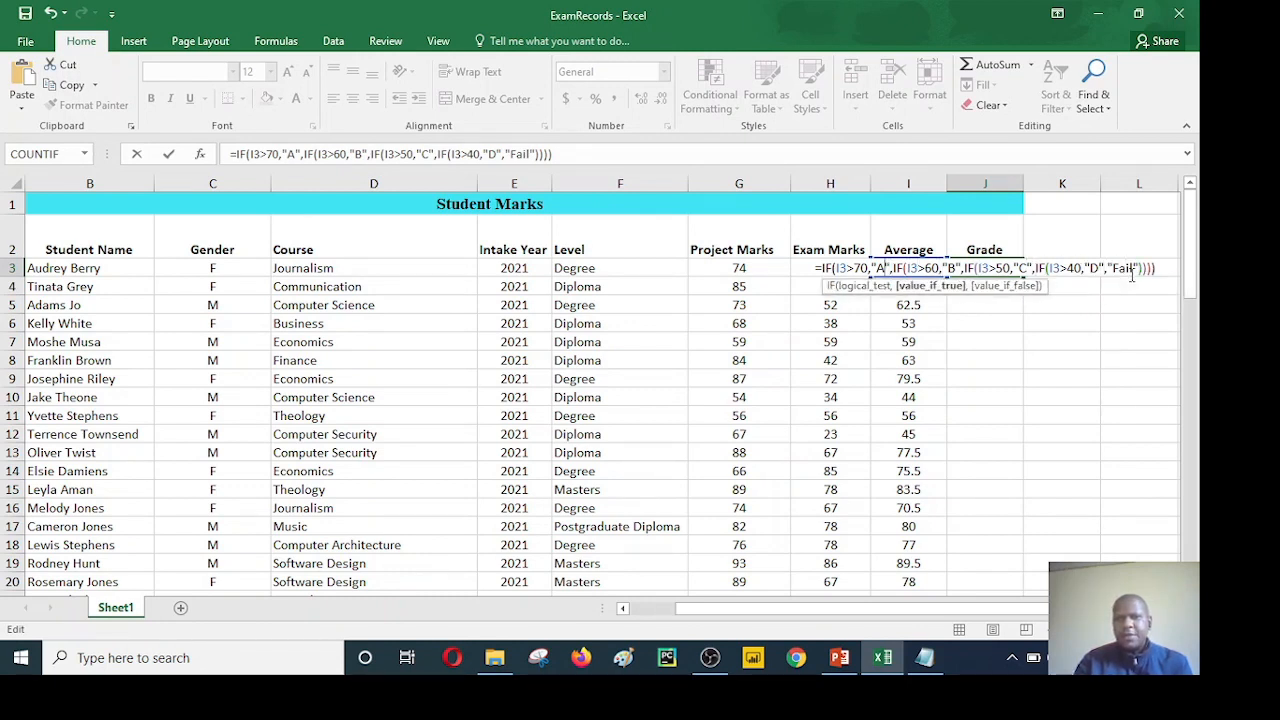
pyautogui.press('Left')
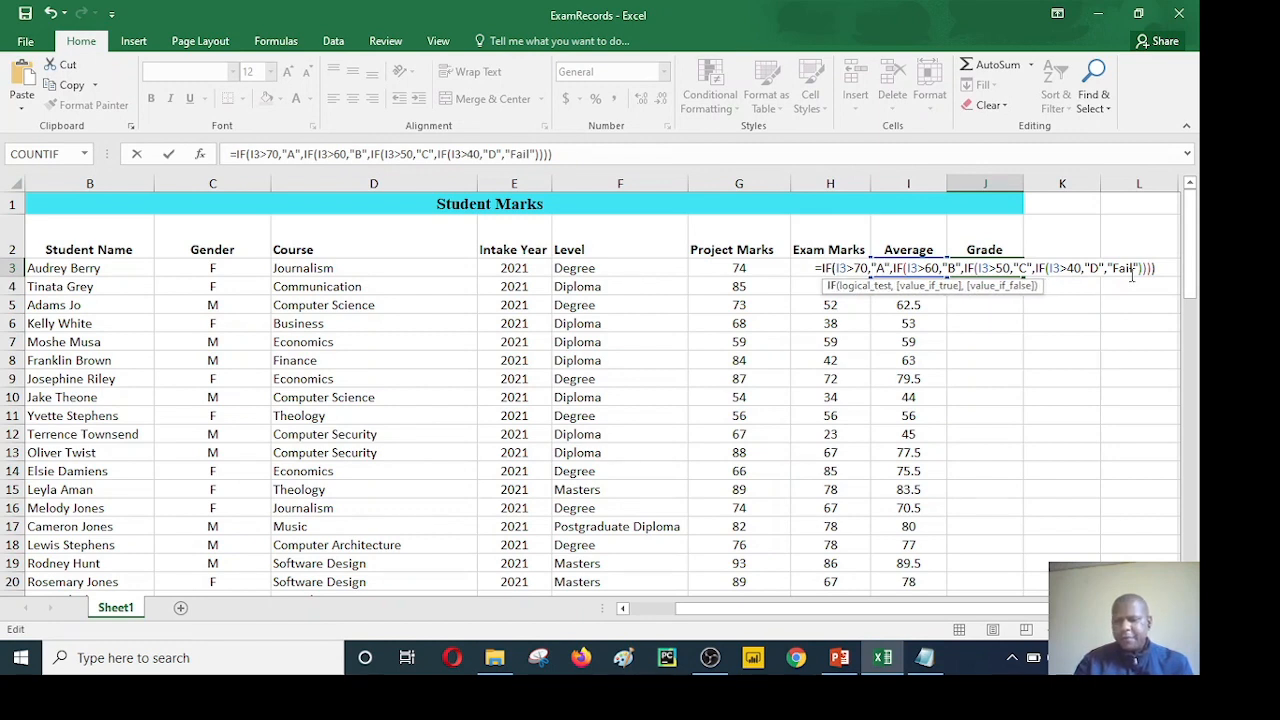
pyautogui.press('Right')
pyautogui.press('Right')
pyautogui.press('Right')
pyautogui.press('Right')
pyautogui.press('Right')
pyautogui.press('Right')
pyautogui.press('Right')
pyautogui.press('Right')
pyautogui.press('Right')
pyautogui.press('Right')
pyautogui.press('Right')
pyautogui.press('Right')
pyautogui.press('Right')
pyautogui.press('Right')
pyautogui.press('Right')
pyautogui.press('Right')
pyautogui.press('Right')
pyautogui.press('Right')
pyautogui.press('Right')
pyautogui.press('Right')
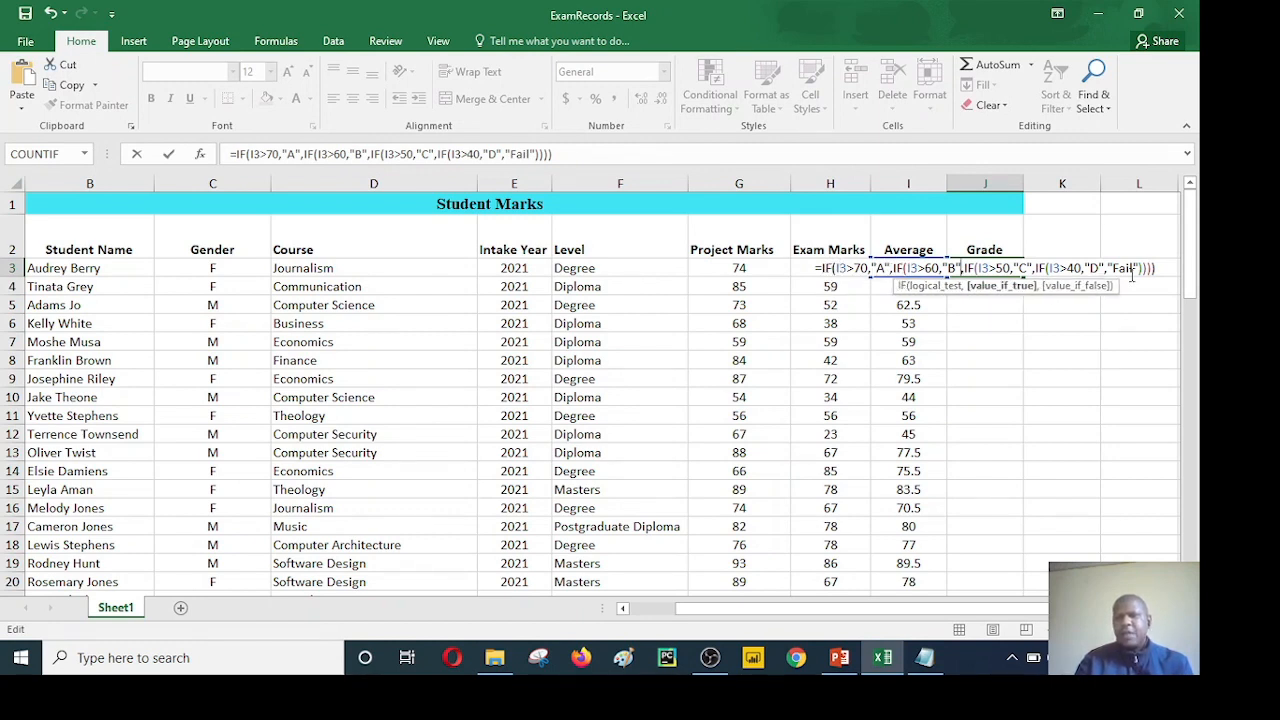
pyautogui.press('Right')
pyautogui.press('Right')
pyautogui.press('Right')
pyautogui.press('Right')
pyautogui.press('Right')
pyautogui.press('Right')
pyautogui.press('Right')
pyautogui.press('Right')
pyautogui.press('Right')
pyautogui.press('Right')
pyautogui.press('Right')
pyautogui.press('Right')
pyautogui.press('Right')
pyautogui.press('Right')
pyautogui.press('Right')
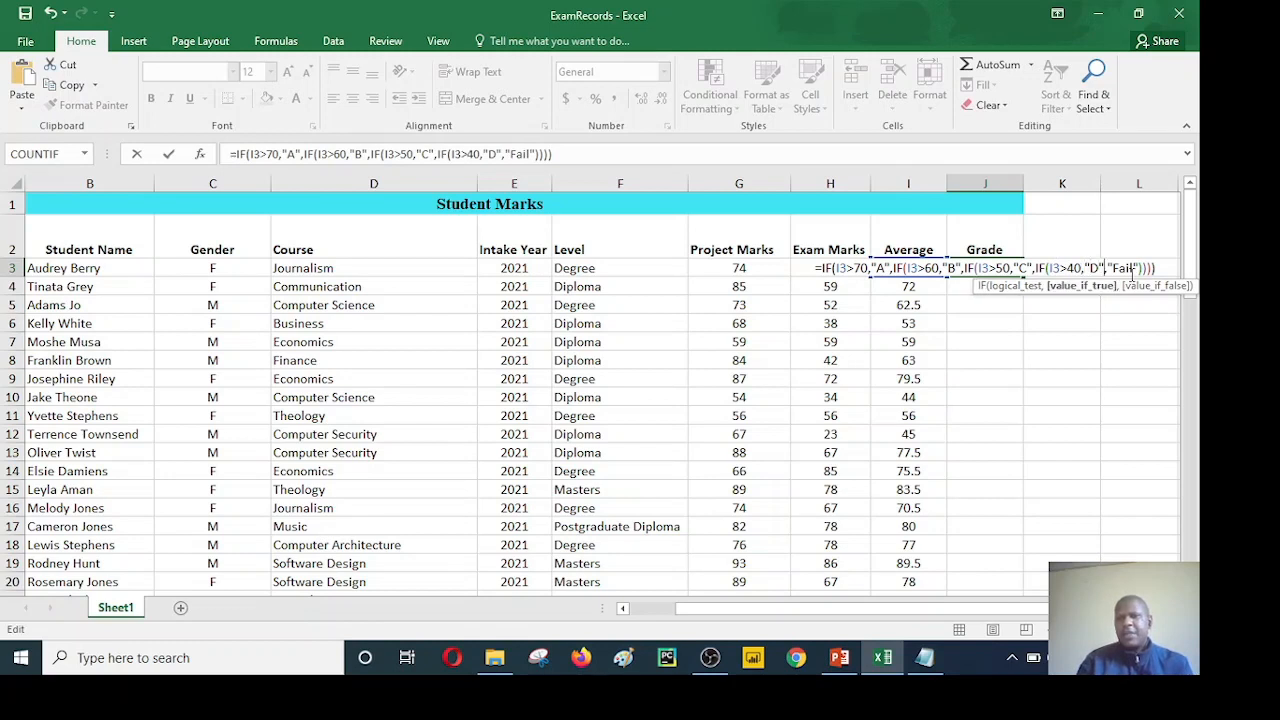
pyautogui.press('Right')
pyautogui.press('Right')
pyautogui.press('Right')
pyautogui.press('Right')
pyautogui.press('Right')
pyautogui.press('Right')
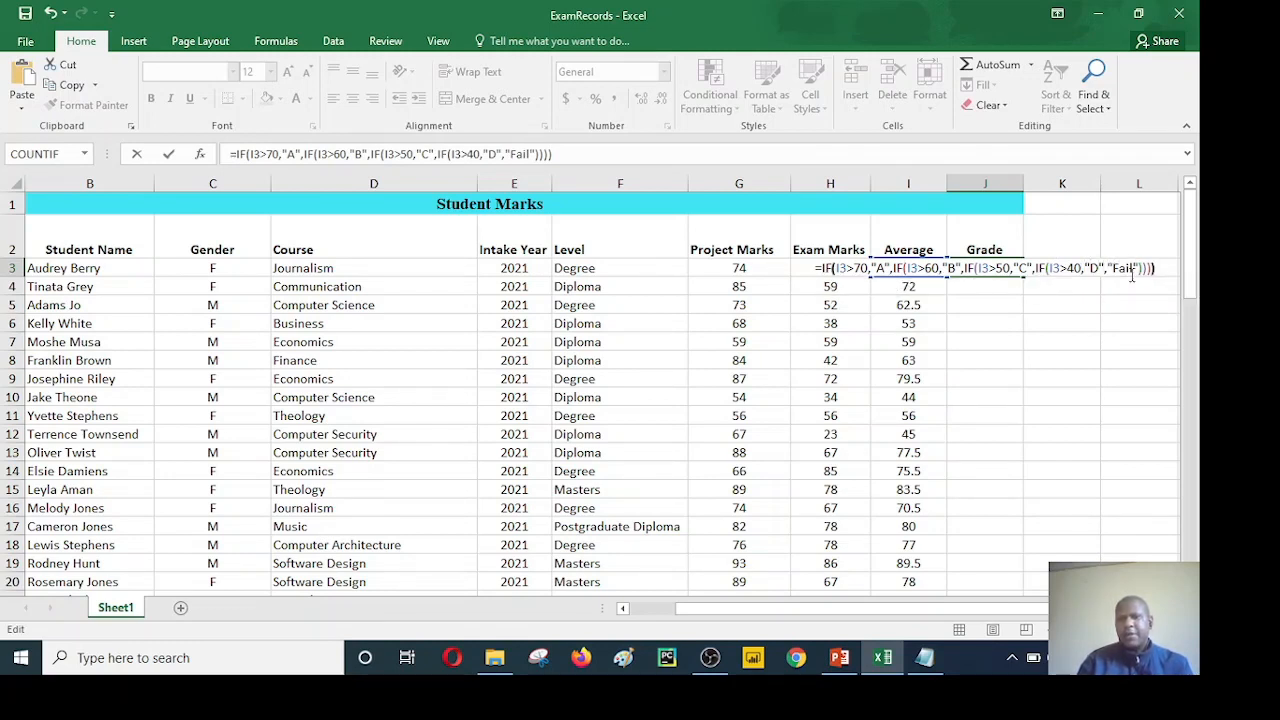
# Step: Enter the nested IF formula in J3 and fill it down the Grade column to J72
pyautogui.press('Return')
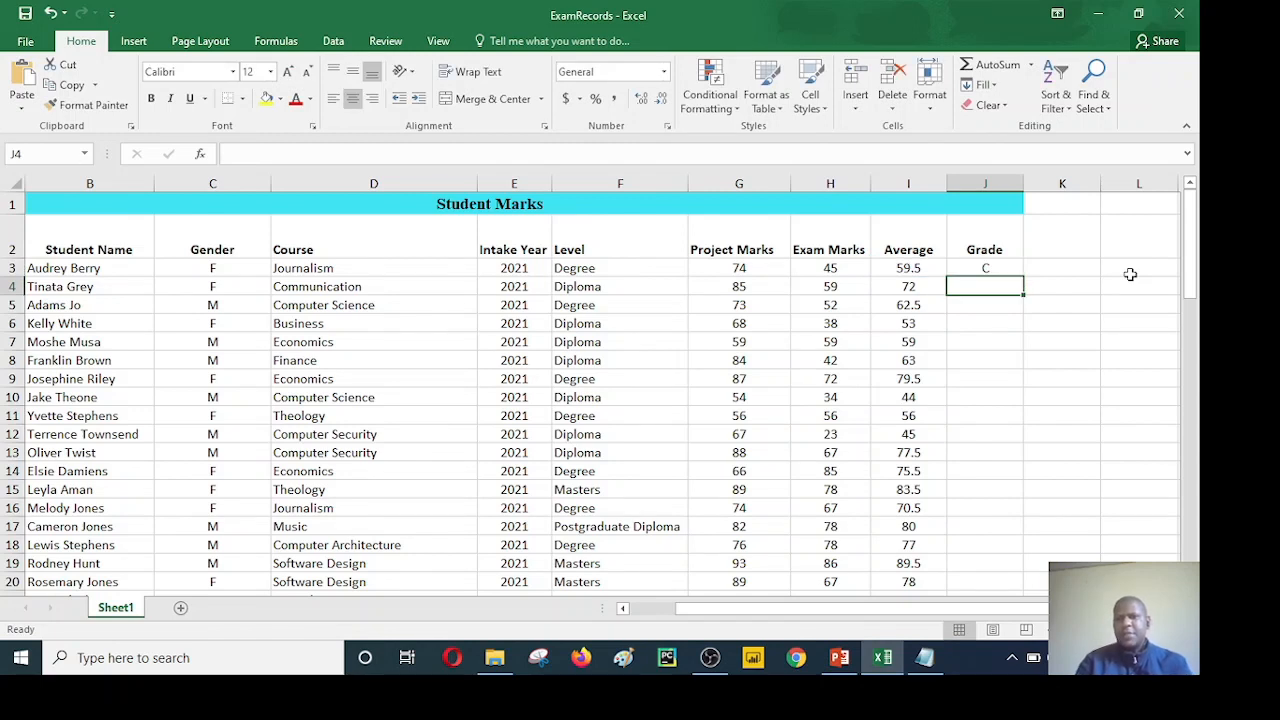
pyautogui.click(984, 270)
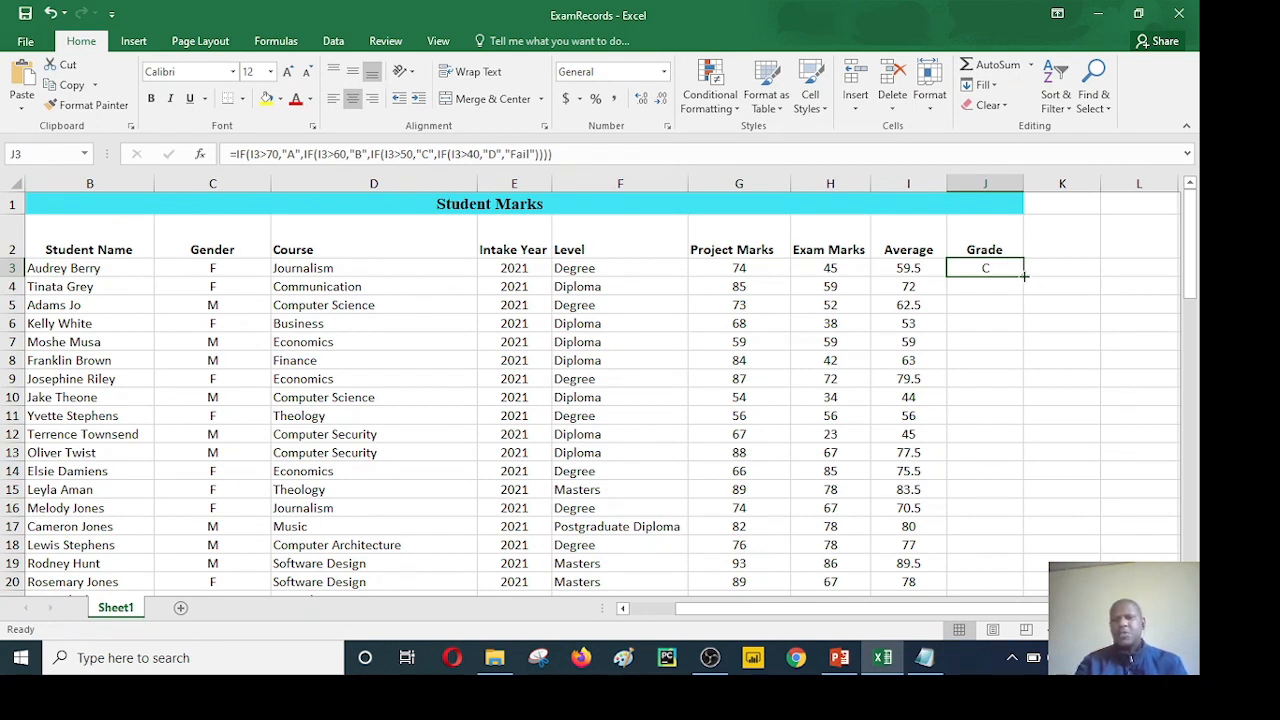
pyautogui.moveTo(1024, 276); pyautogui.dragTo(991, 529)
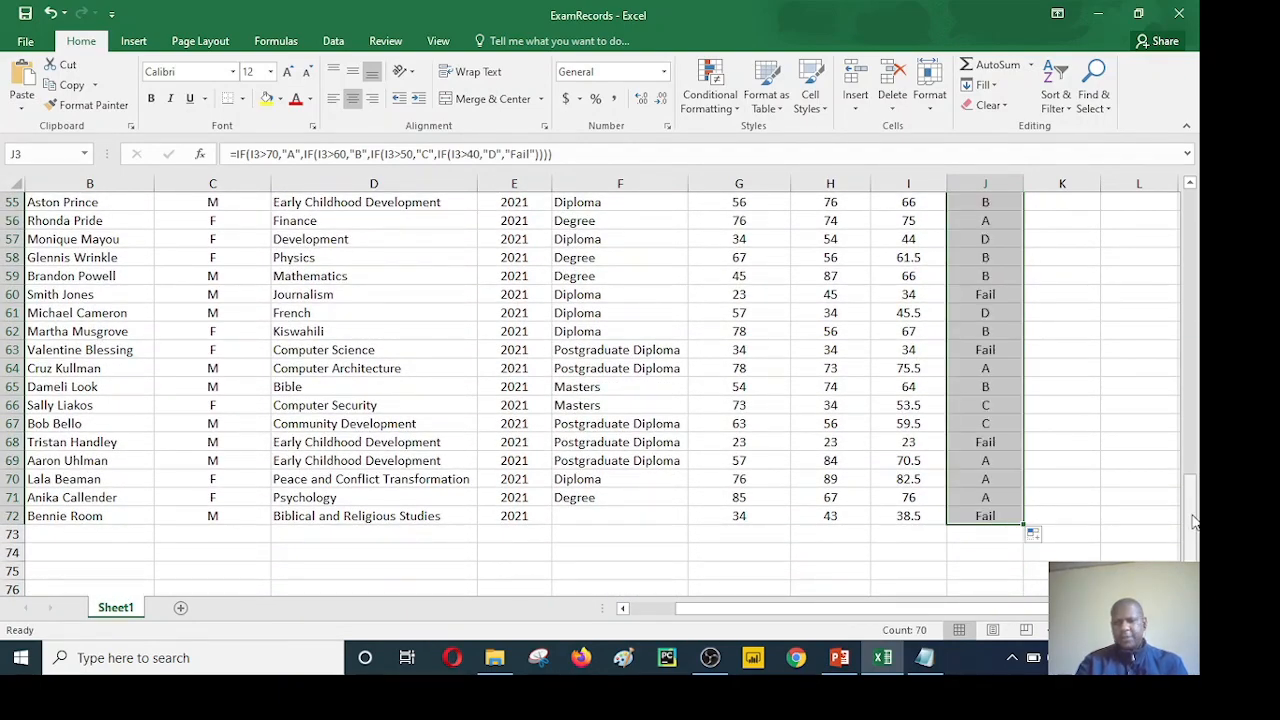
pyautogui.click(1064, 461)
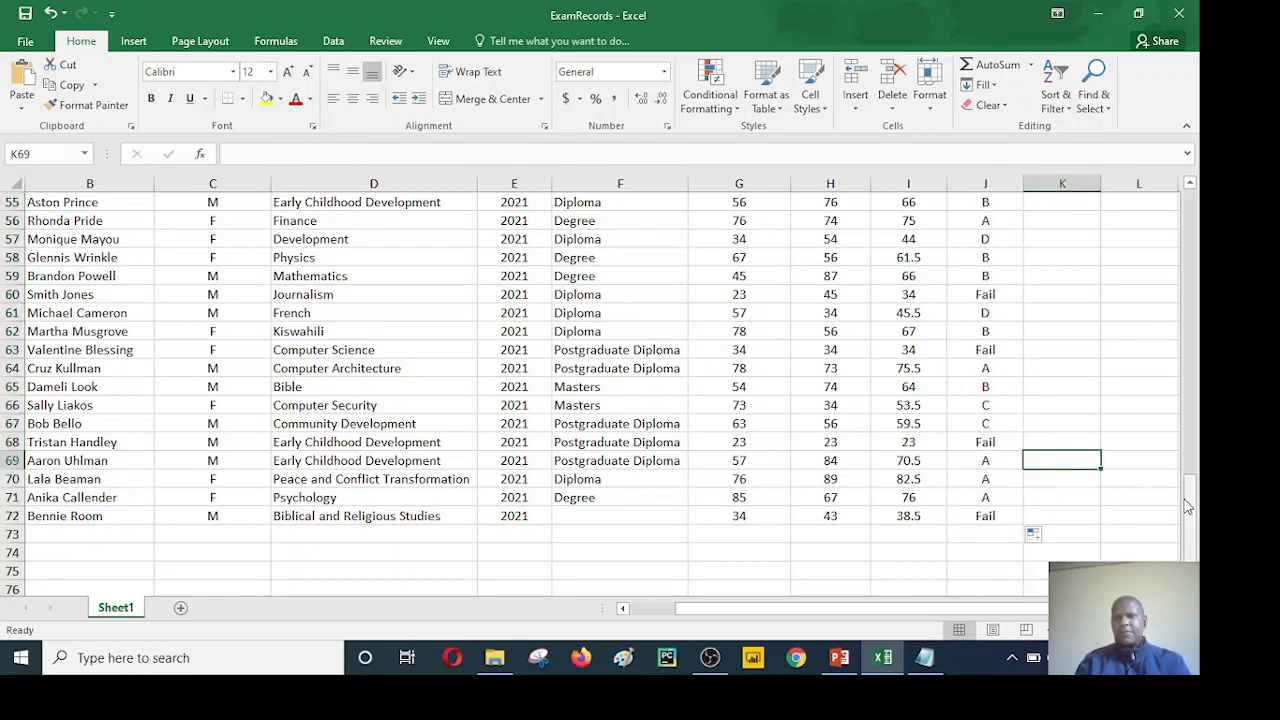
# Step: Check the grades against the averages through the sheet and add the label "No of Fails" in I74
pyautogui.moveTo(1190, 510); pyautogui.dragTo(1184, 258)
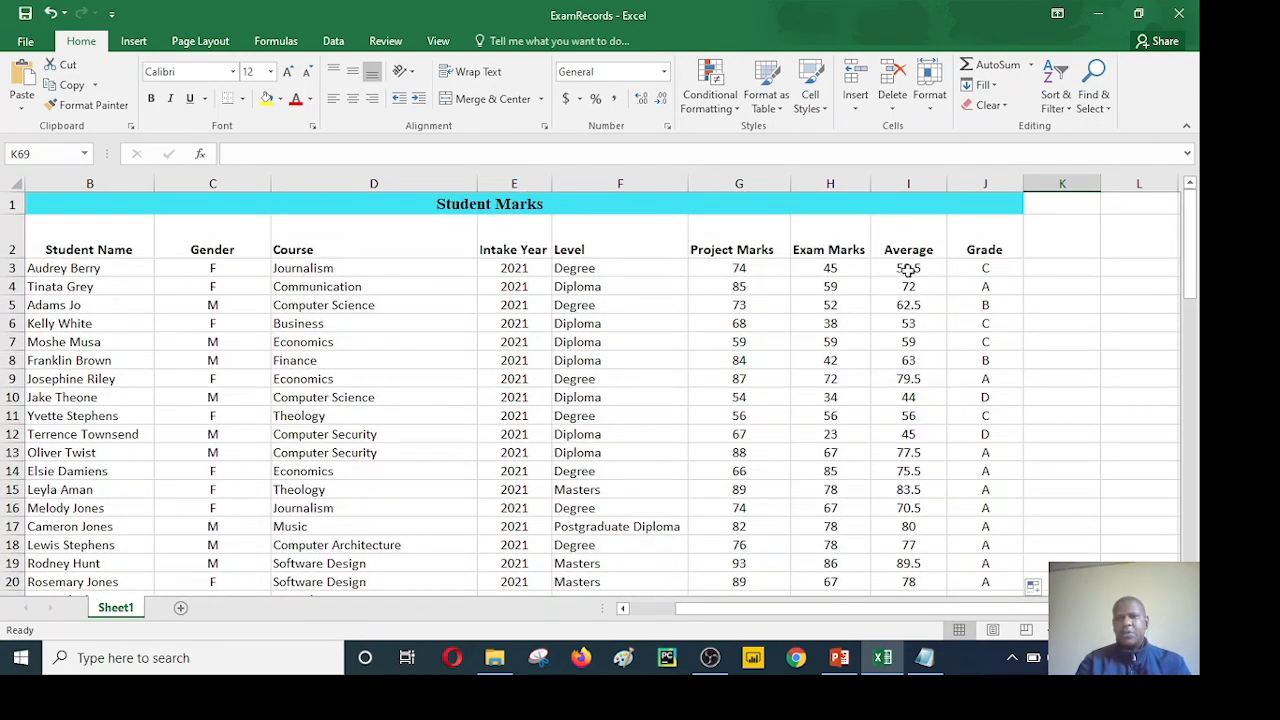
pyautogui.moveTo(1190, 245); pyautogui.dragTo(1193, 556)
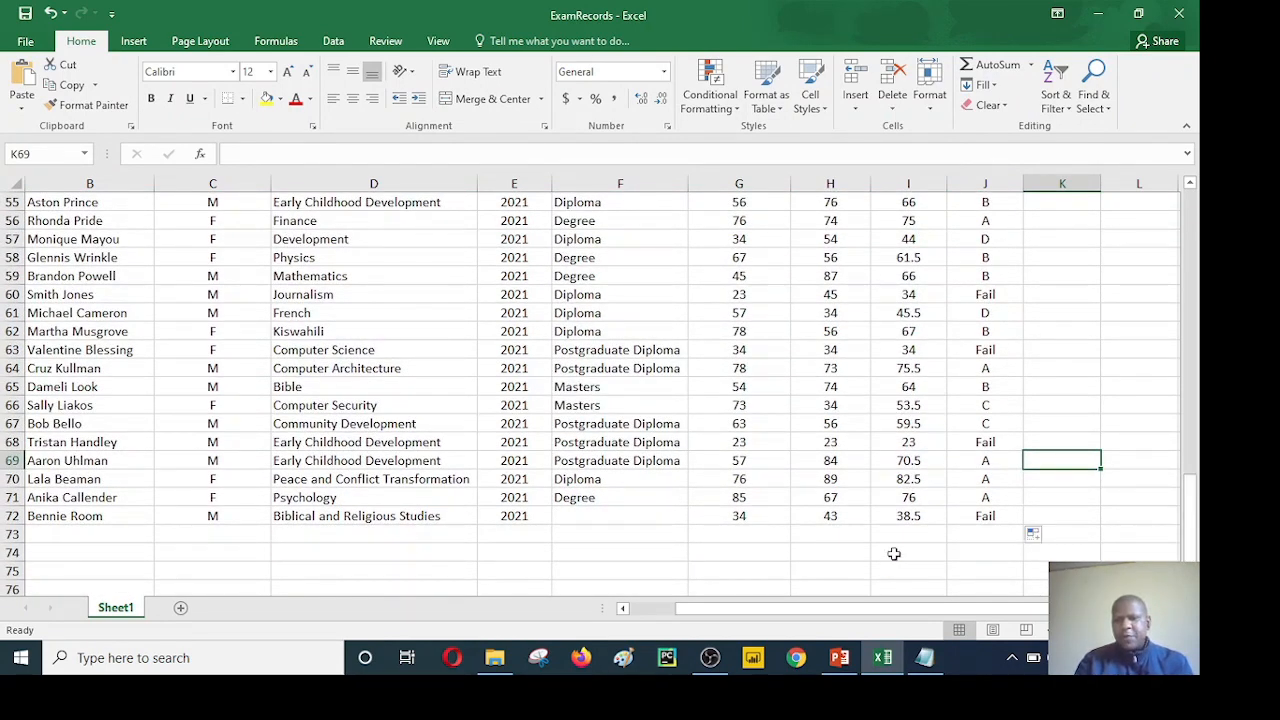
pyautogui.click(894, 553)
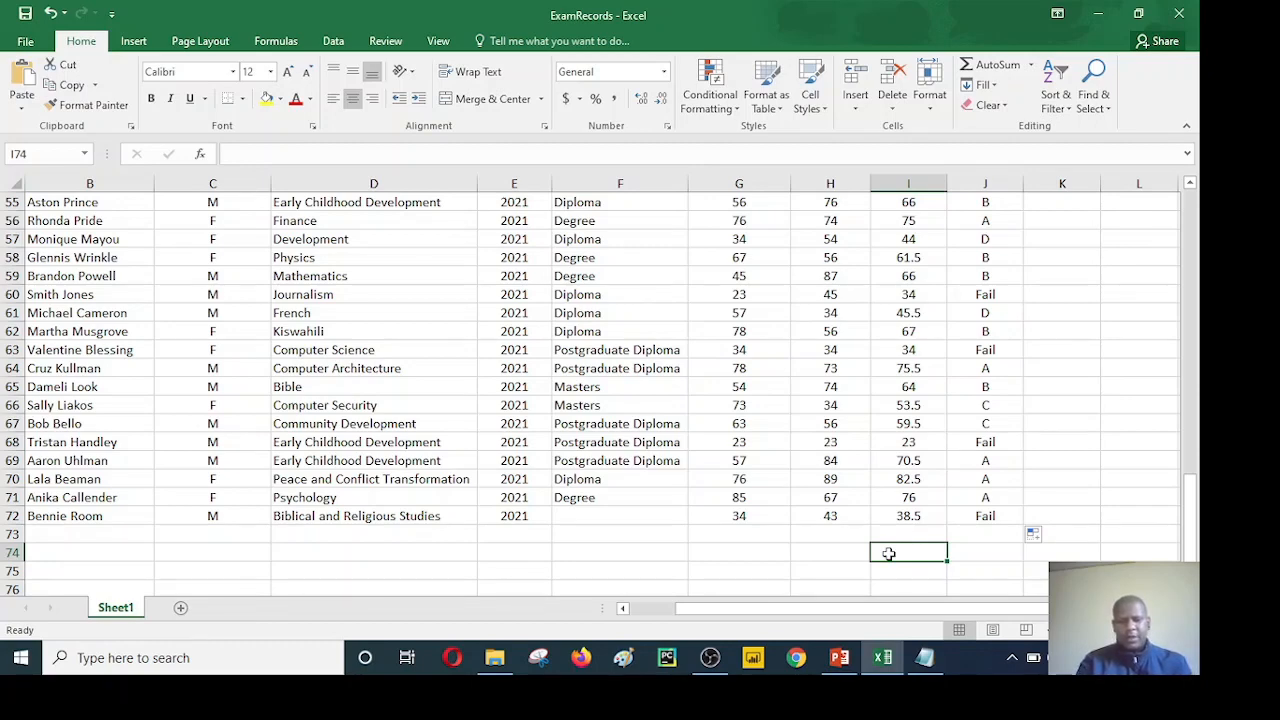
pyautogui.write('No')
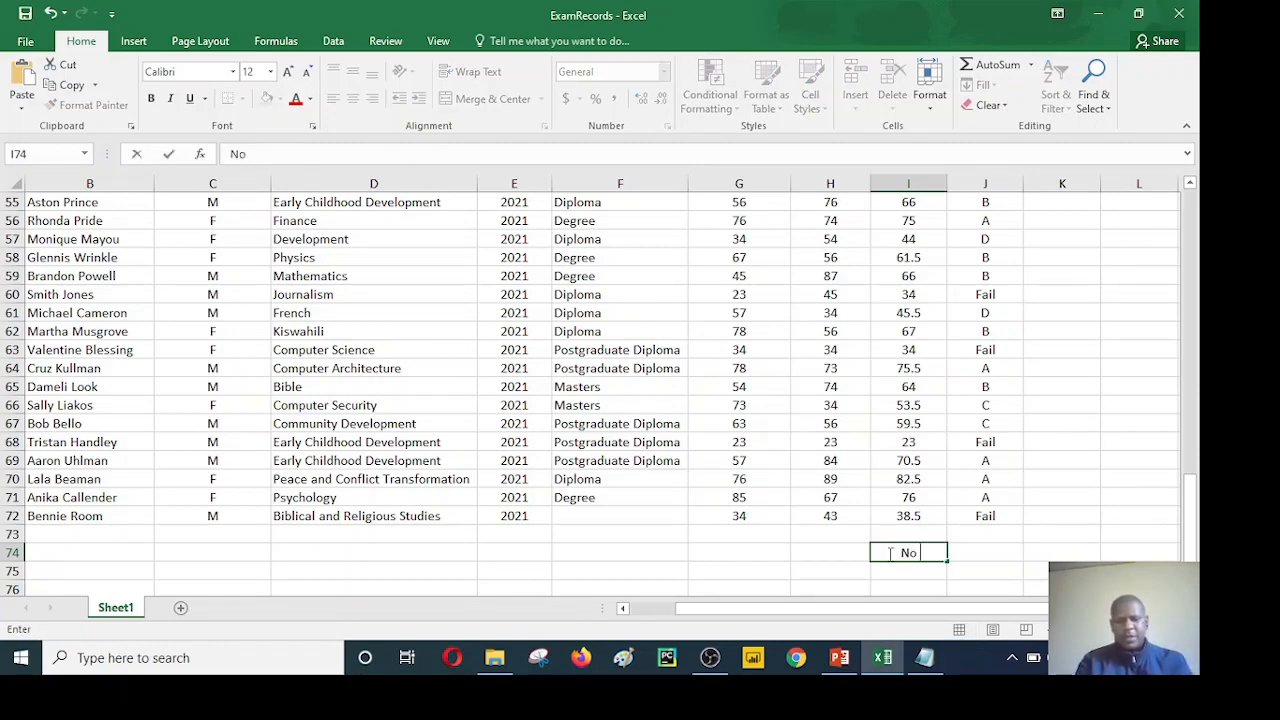
pyautogui.write(' of F')
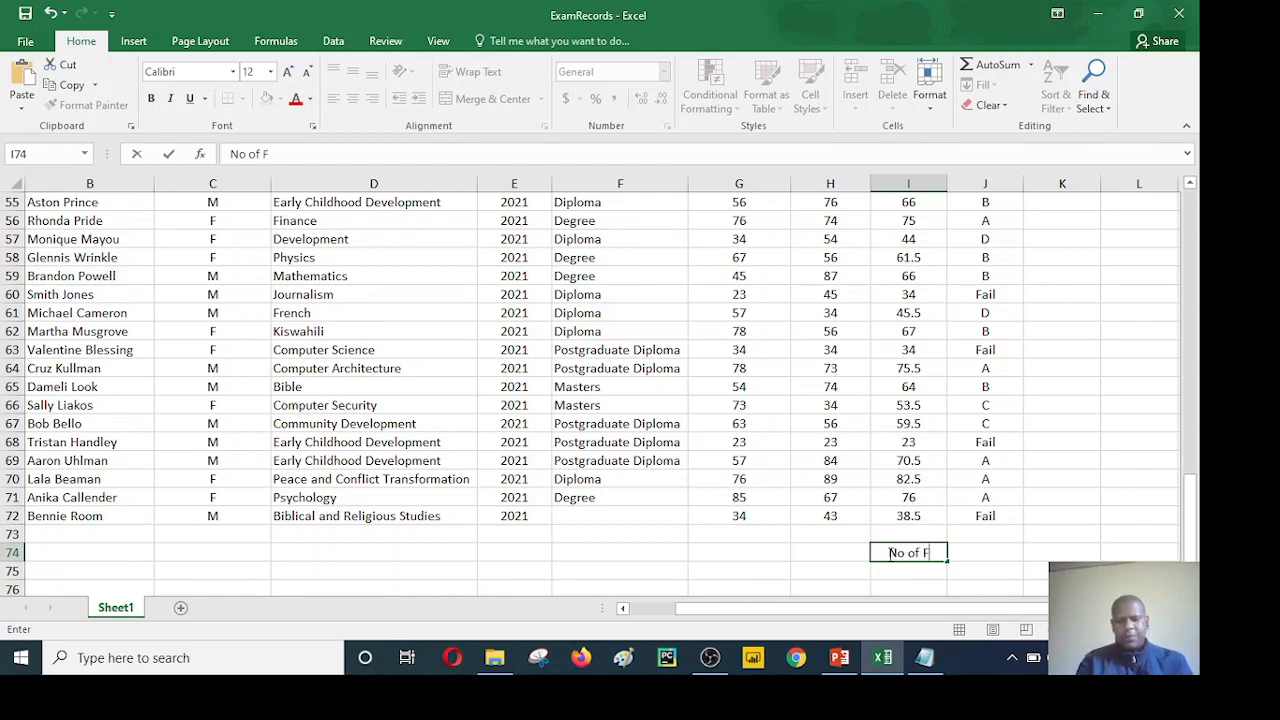
pyautogui.write('ails')
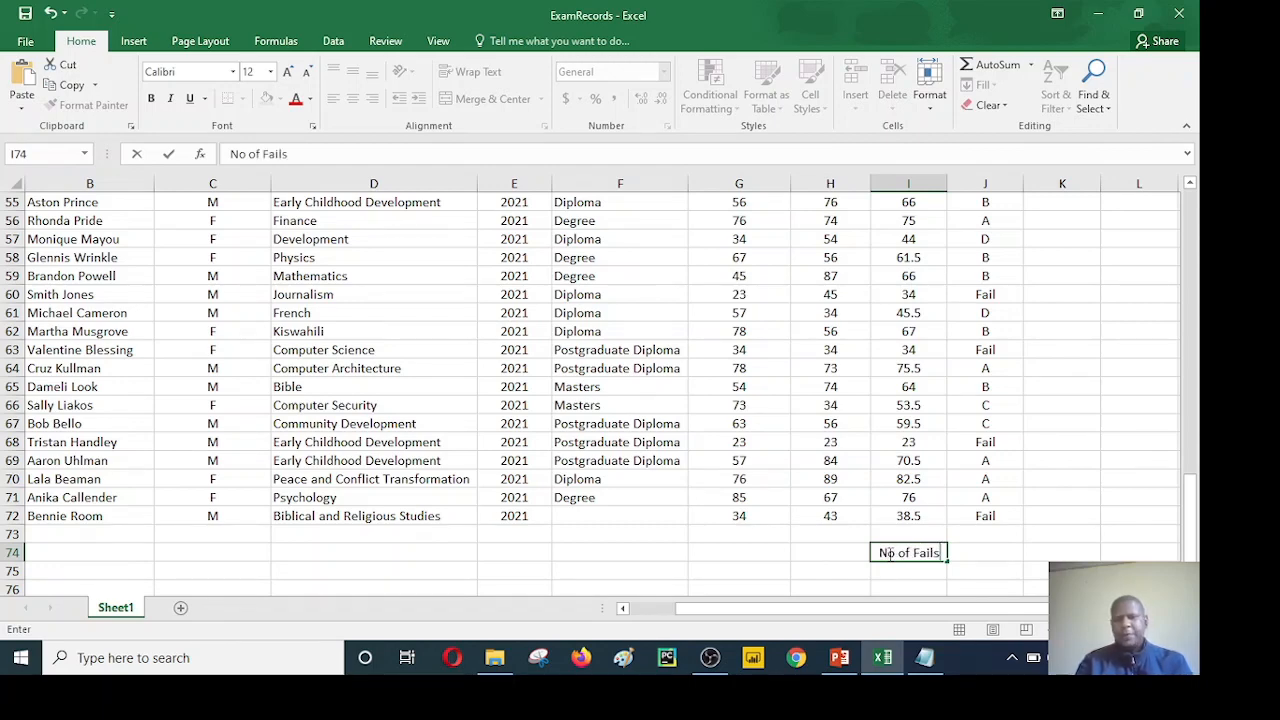
# Step: Start a COUNTIF formula in J74 with the grades J3:J72 as its range
pyautogui.click(981, 553)
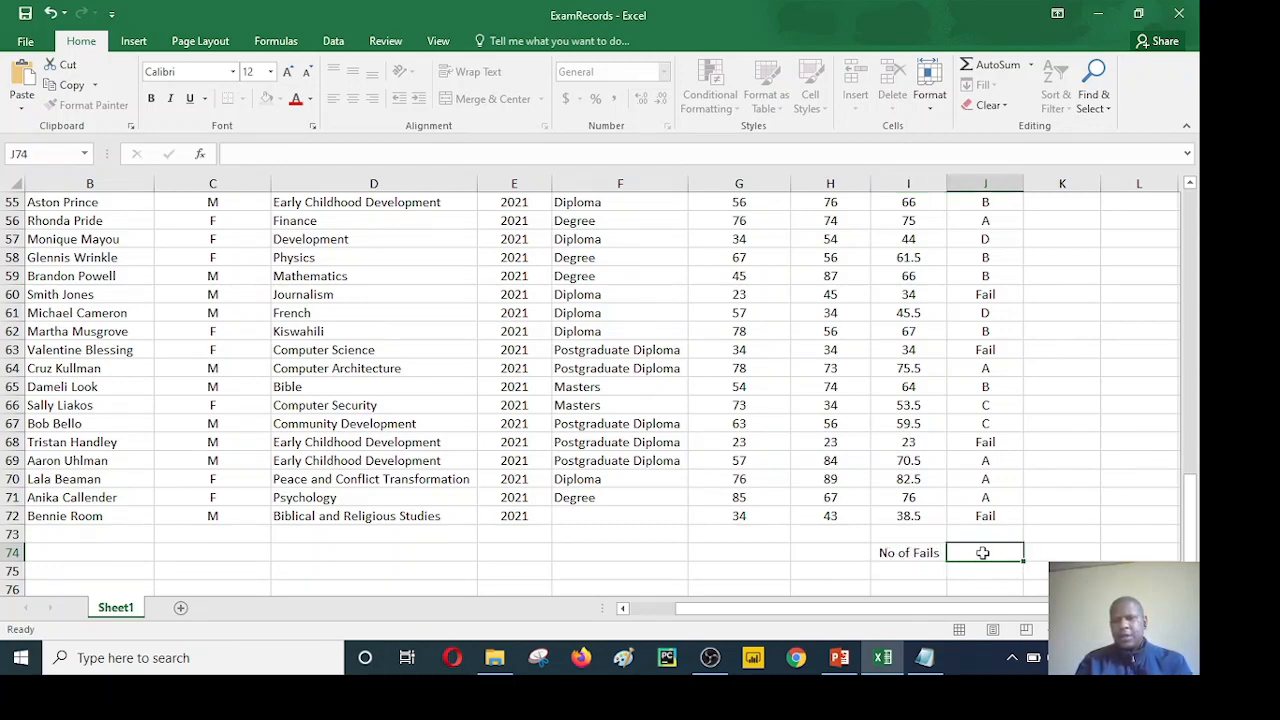
pyautogui.write('=')
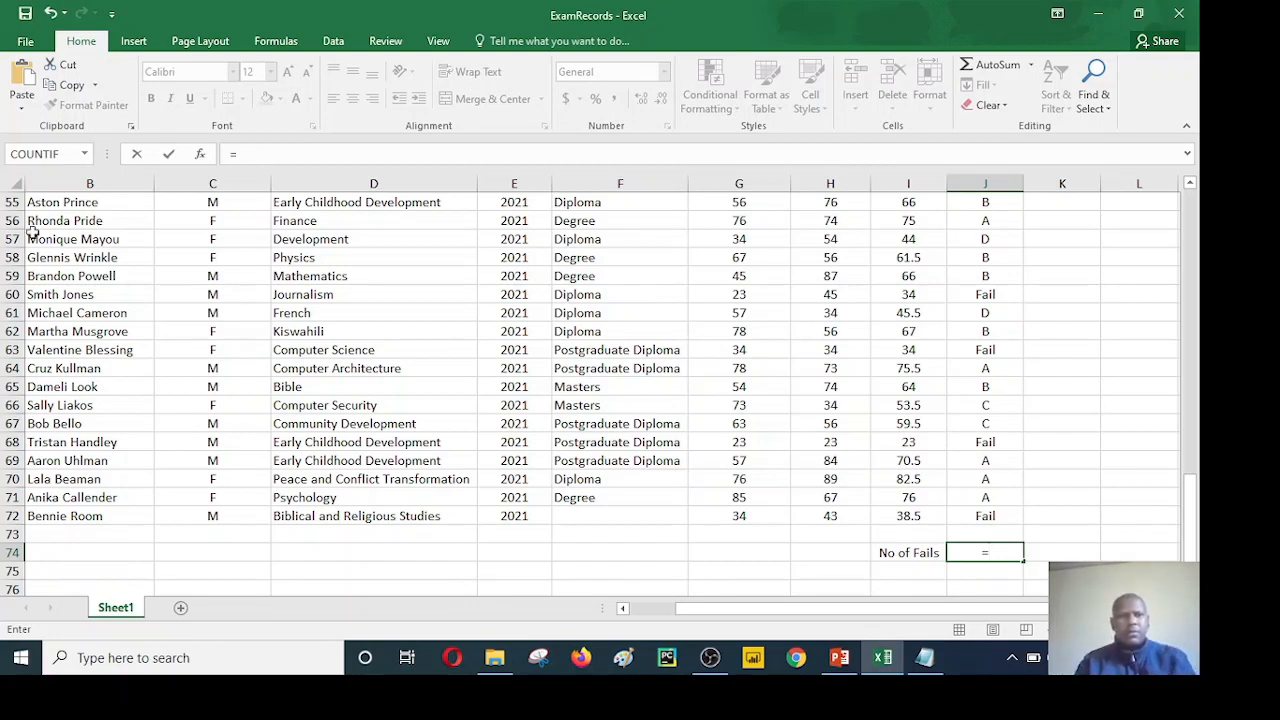
pyautogui.click(85, 154)
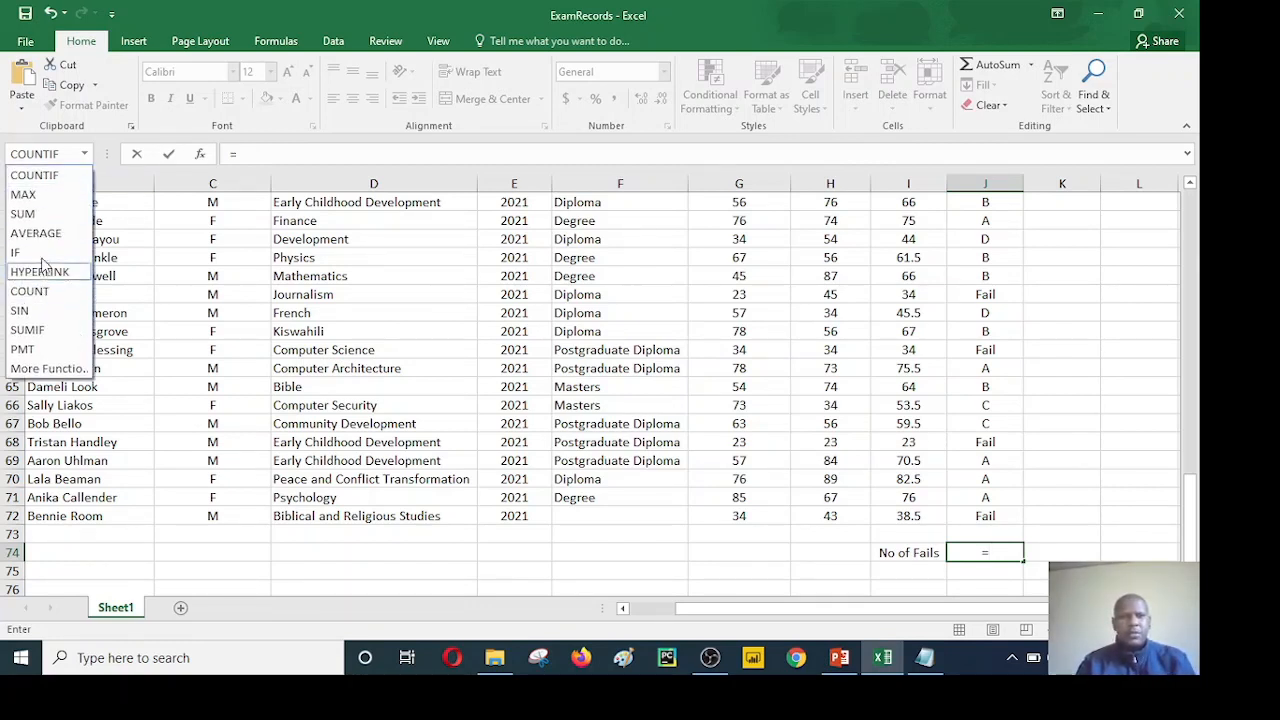
pyautogui.click(40, 177)
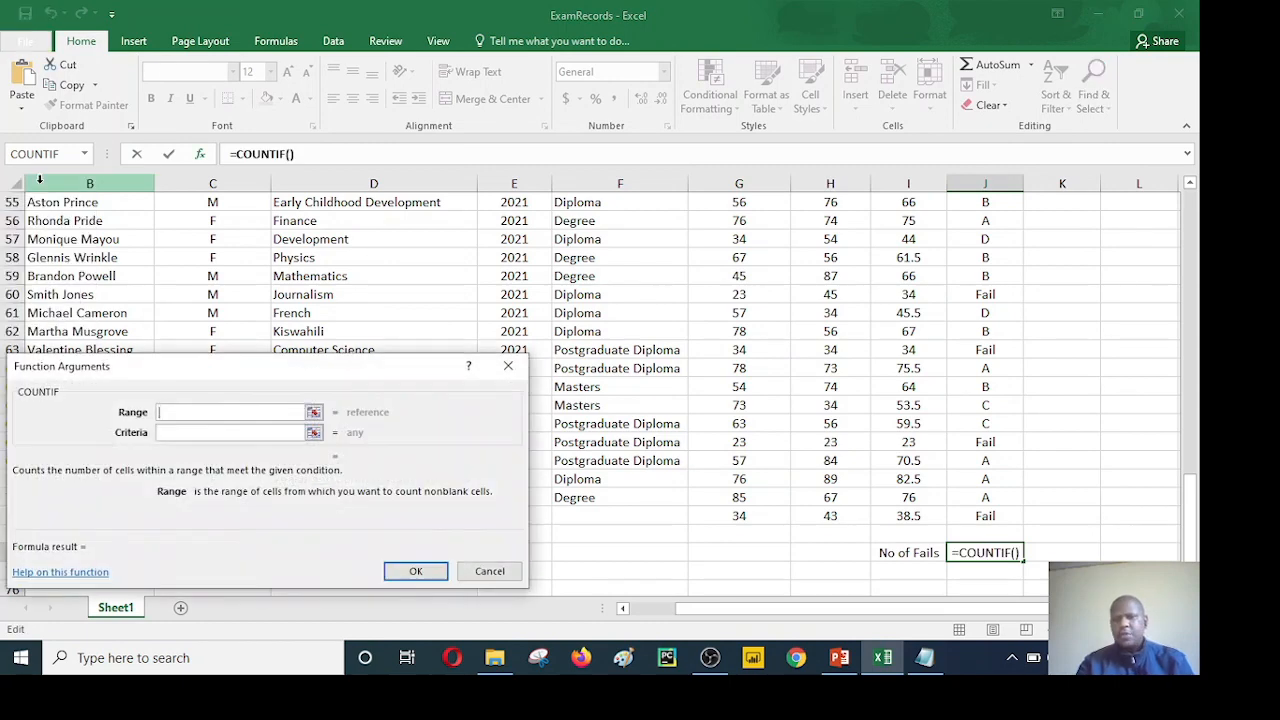
pyautogui.click(314, 412)
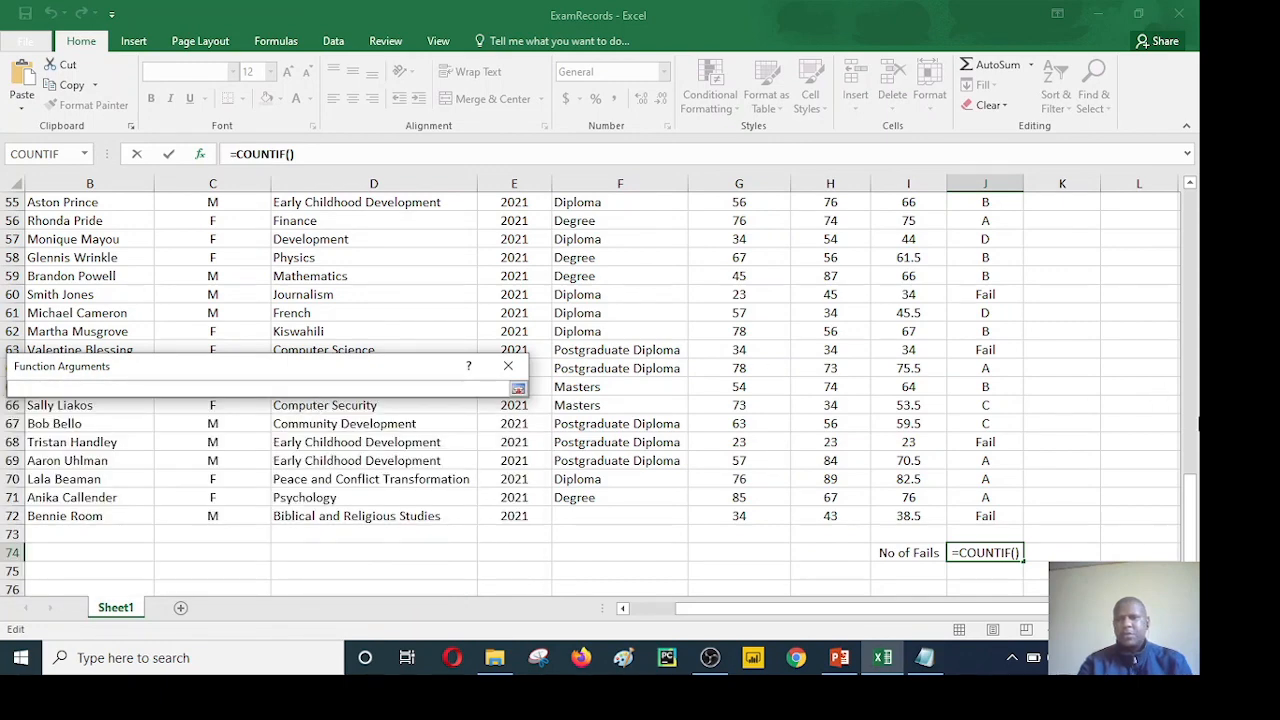
pyautogui.moveTo(1193, 481); pyautogui.dragTo(1193, 198)
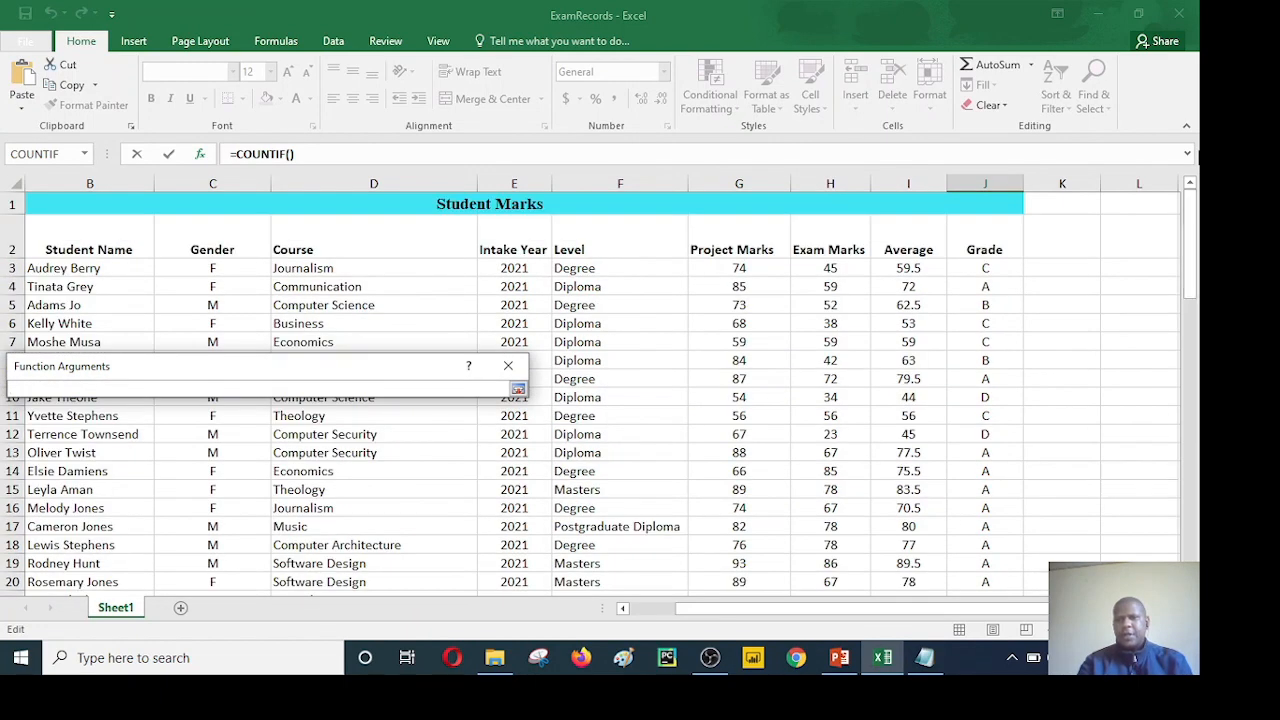
pyautogui.moveTo(990, 265); pyautogui.dragTo(964, 551)
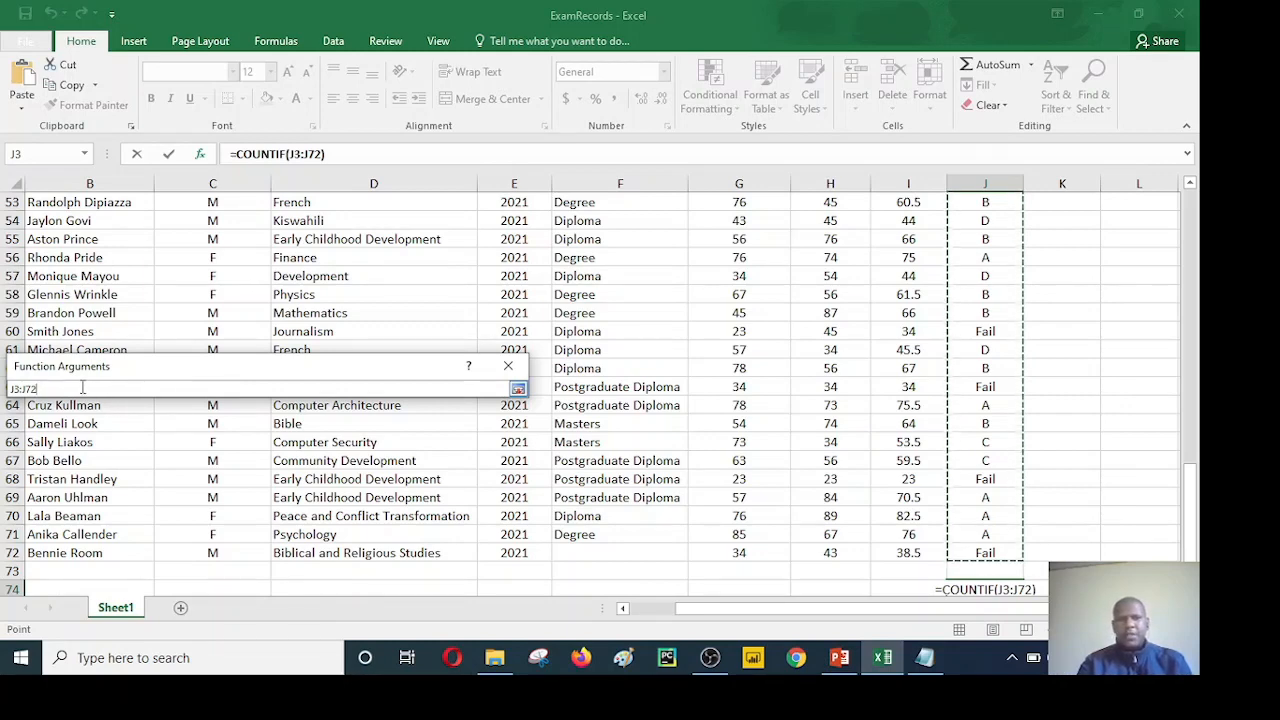
# Step: Add the criterion "Fail" to the COUNTIF formula and enter it in J74
pyautogui.write(',')
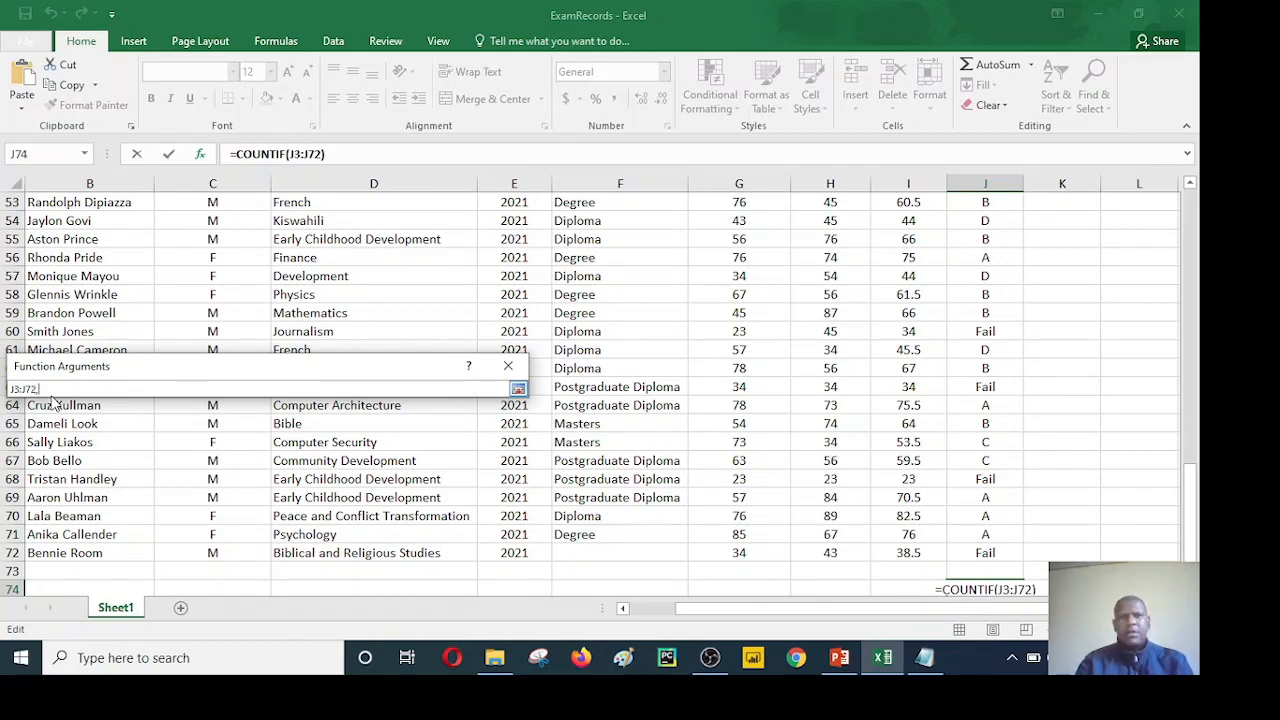
pyautogui.write('"')
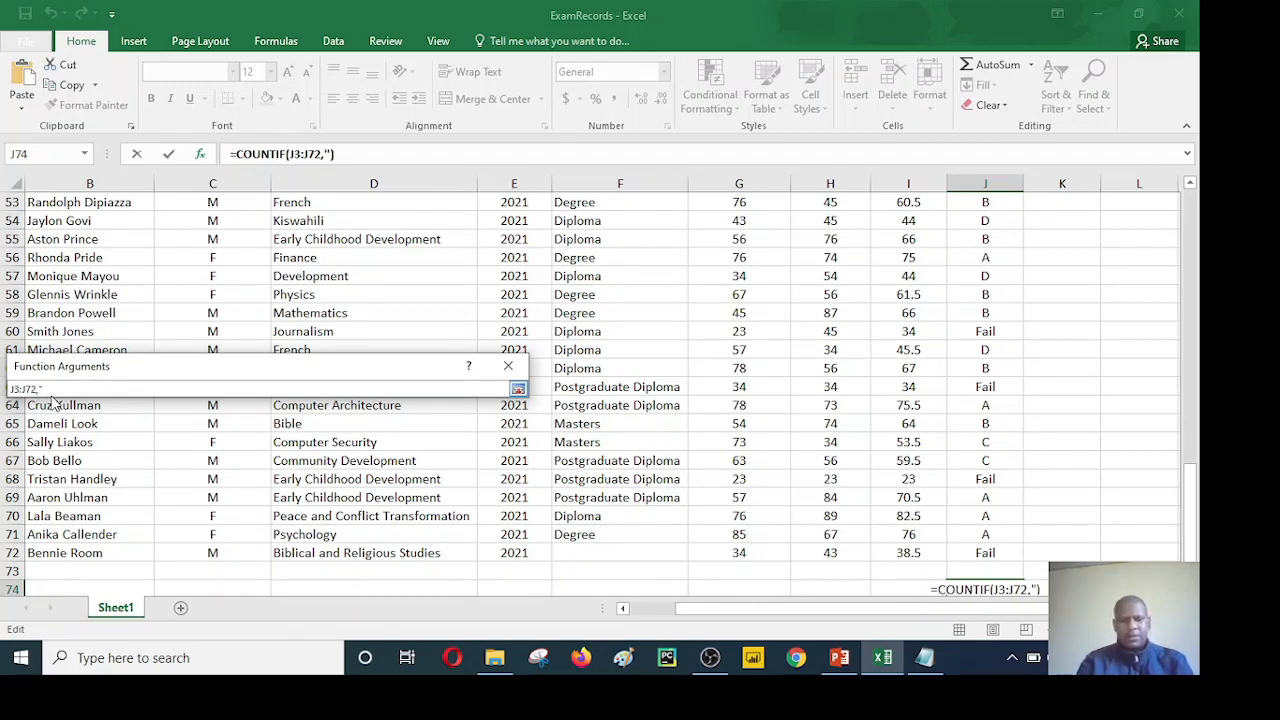
pyautogui.write('Fail')
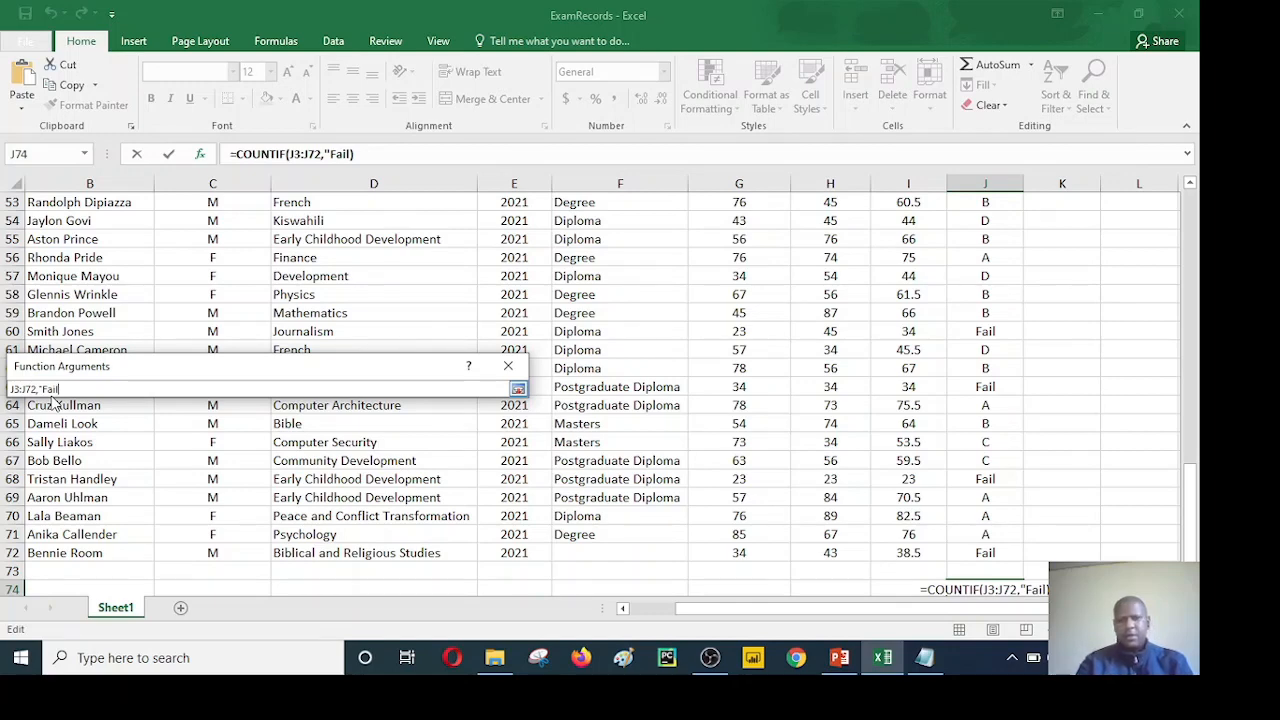
pyautogui.write('"')
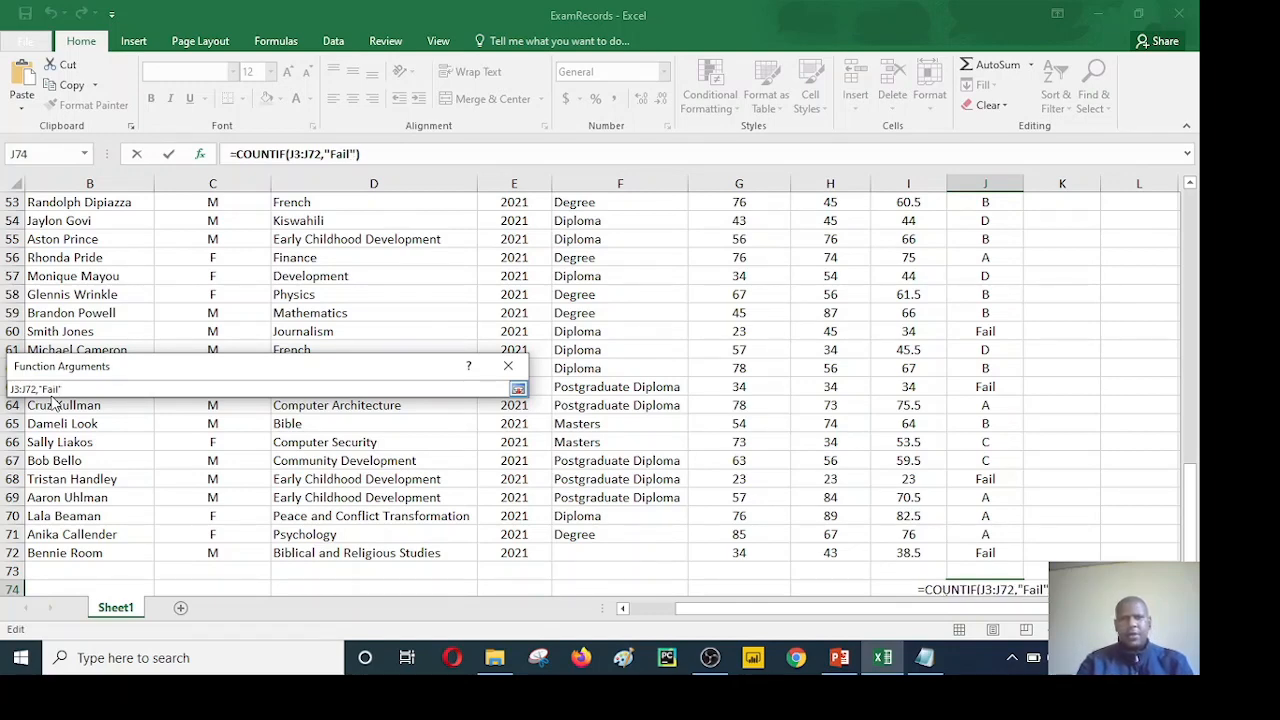
pyautogui.click(518, 389)
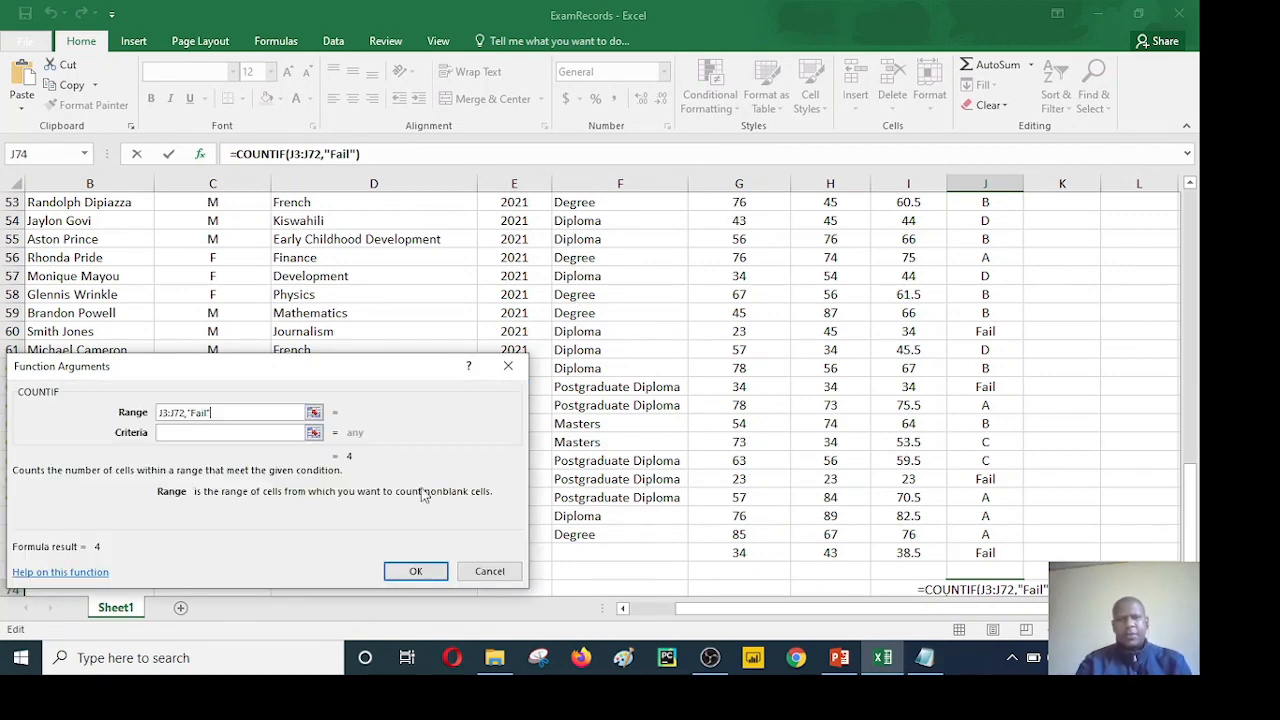
pyautogui.click(416, 578)
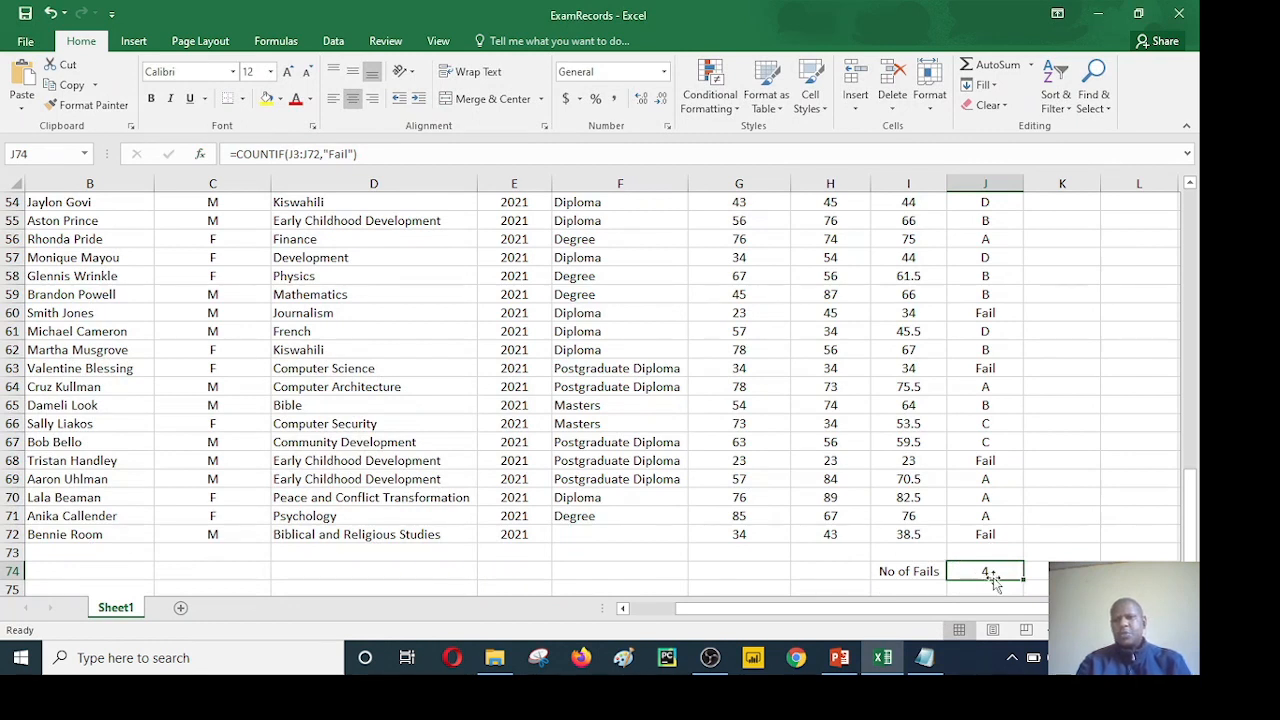
pyautogui.moveTo(986, 576); pyautogui.dragTo(1112, 503)
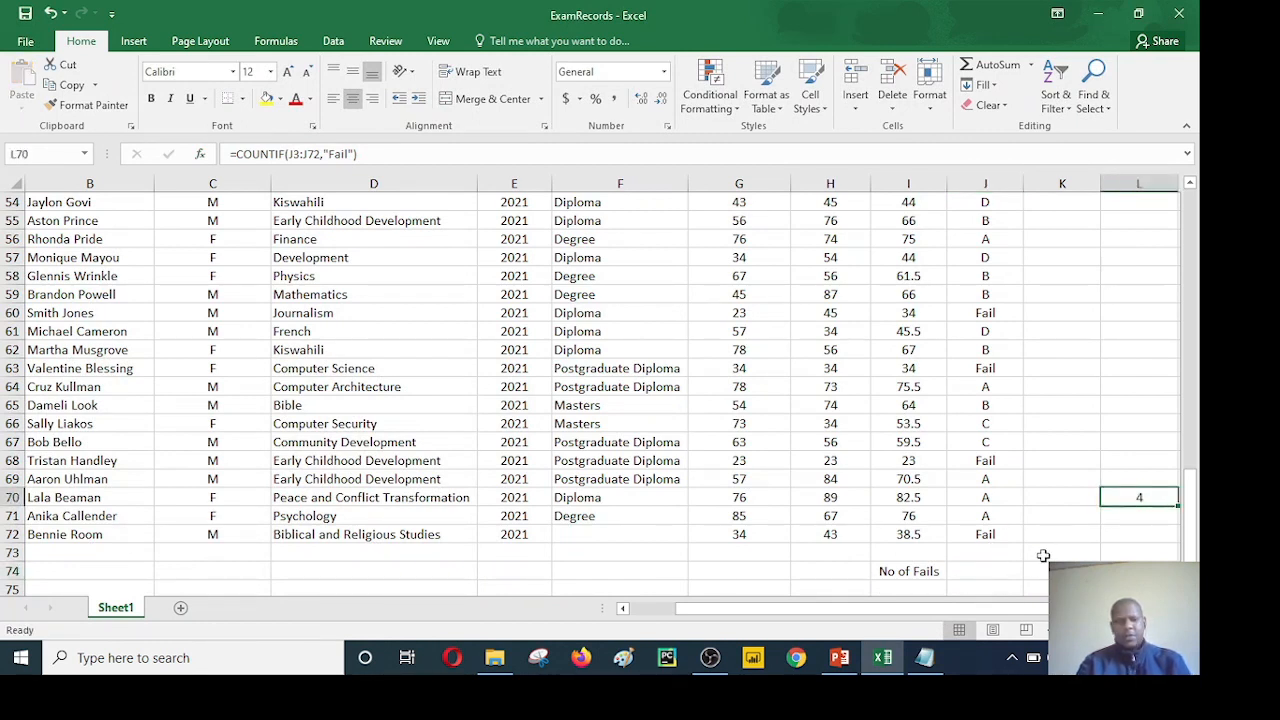
pyautogui.hotkey('ctrl', 'z')
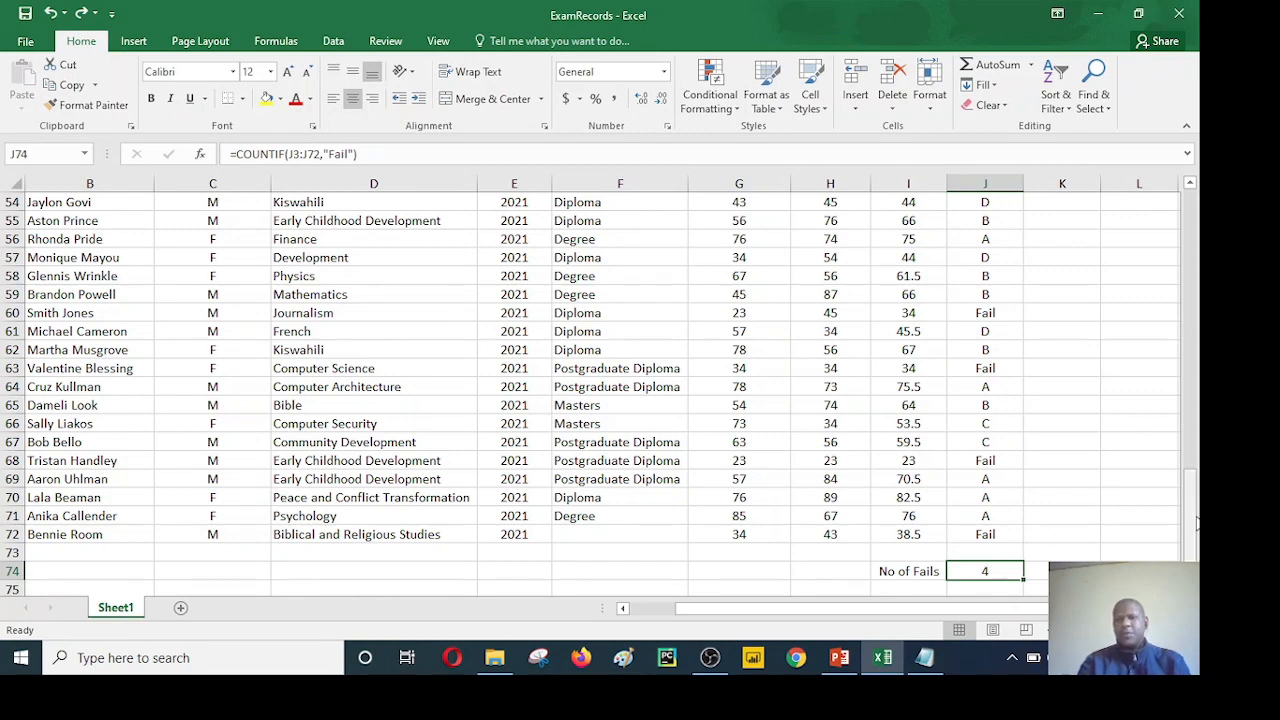
# Step: Review the Grade column from the first student to the last against the fail count, and inspect the grade formulas near the end
pyautogui.moveTo(1193, 530); pyautogui.dragTo(1190, 205)
pyautogui.moveTo(1191, 260); pyautogui.dragTo(1195, 565)
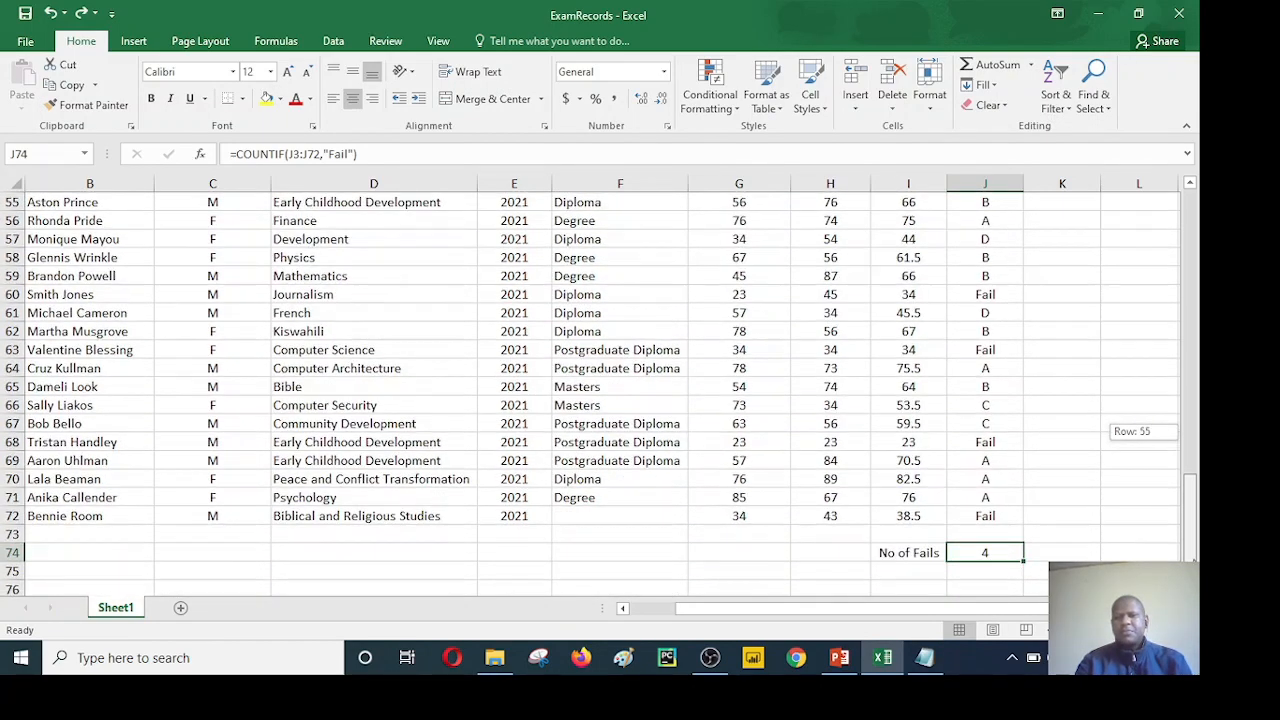
pyautogui.moveTo(1190, 515); pyautogui.dragTo(1190, 250)
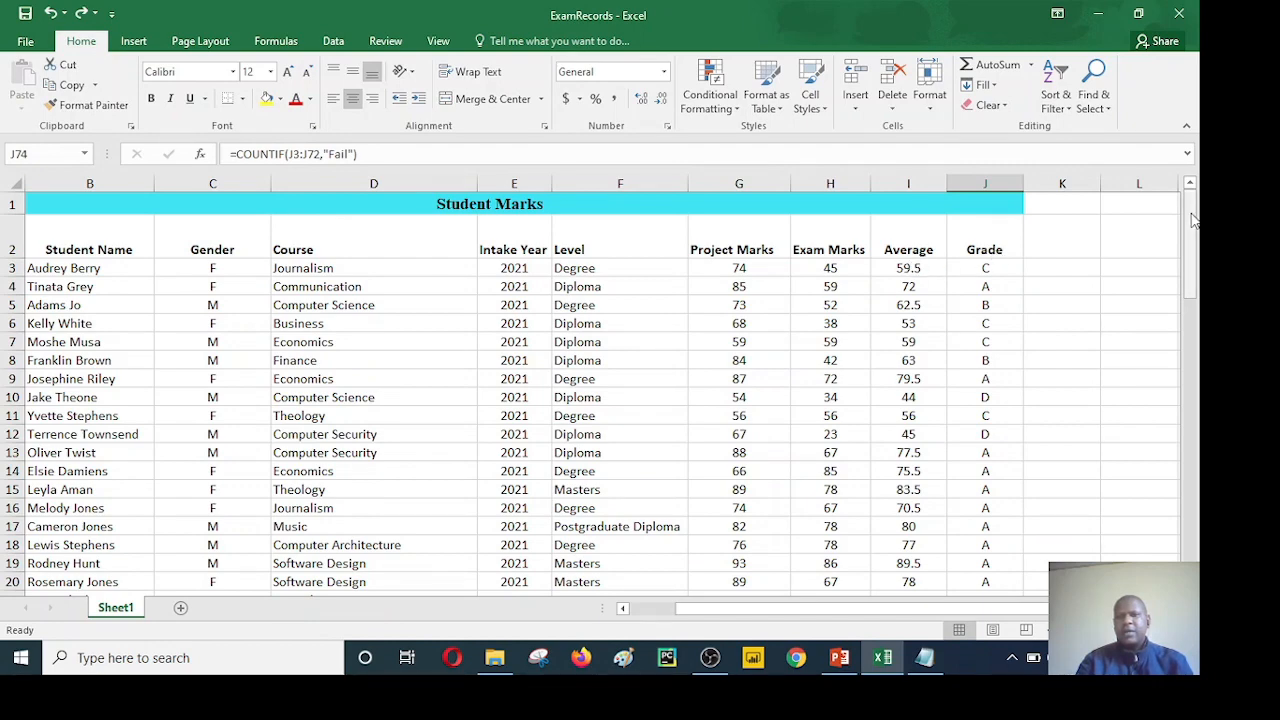
pyautogui.moveTo(1192, 220); pyautogui.dragTo(1182, 524)
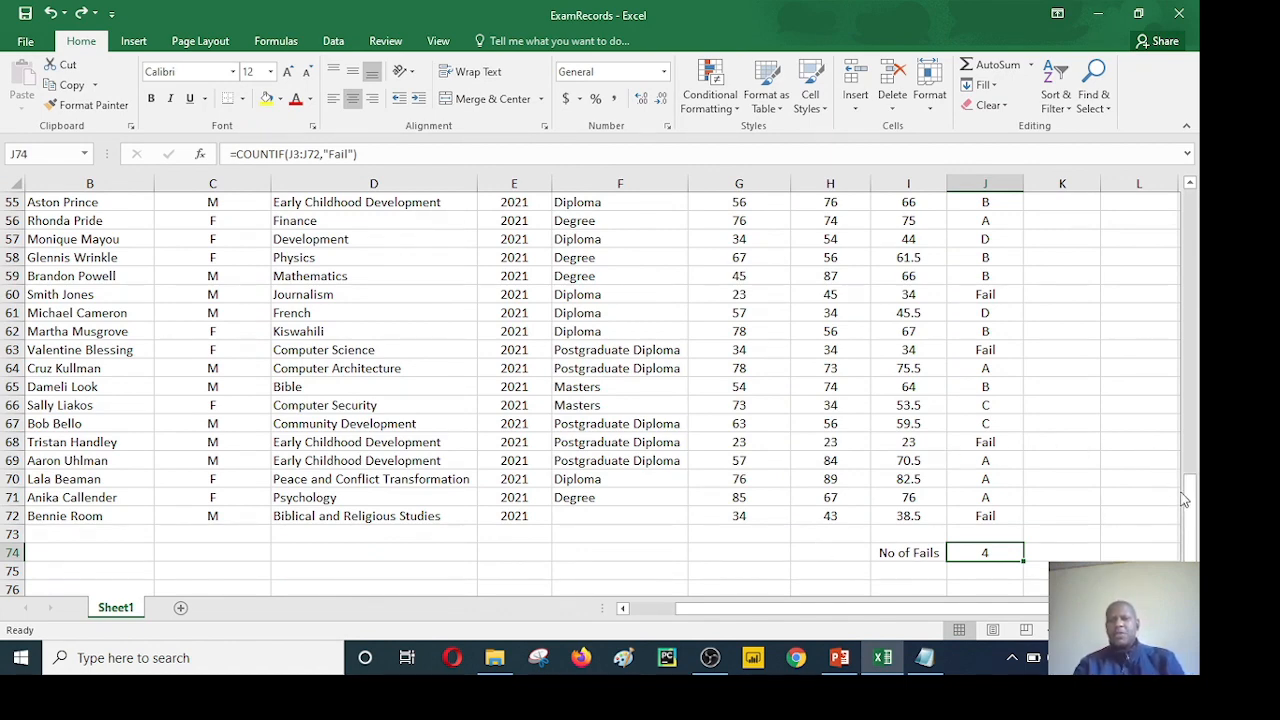
pyautogui.moveTo(1192, 512); pyautogui.dragTo(1192, 228)
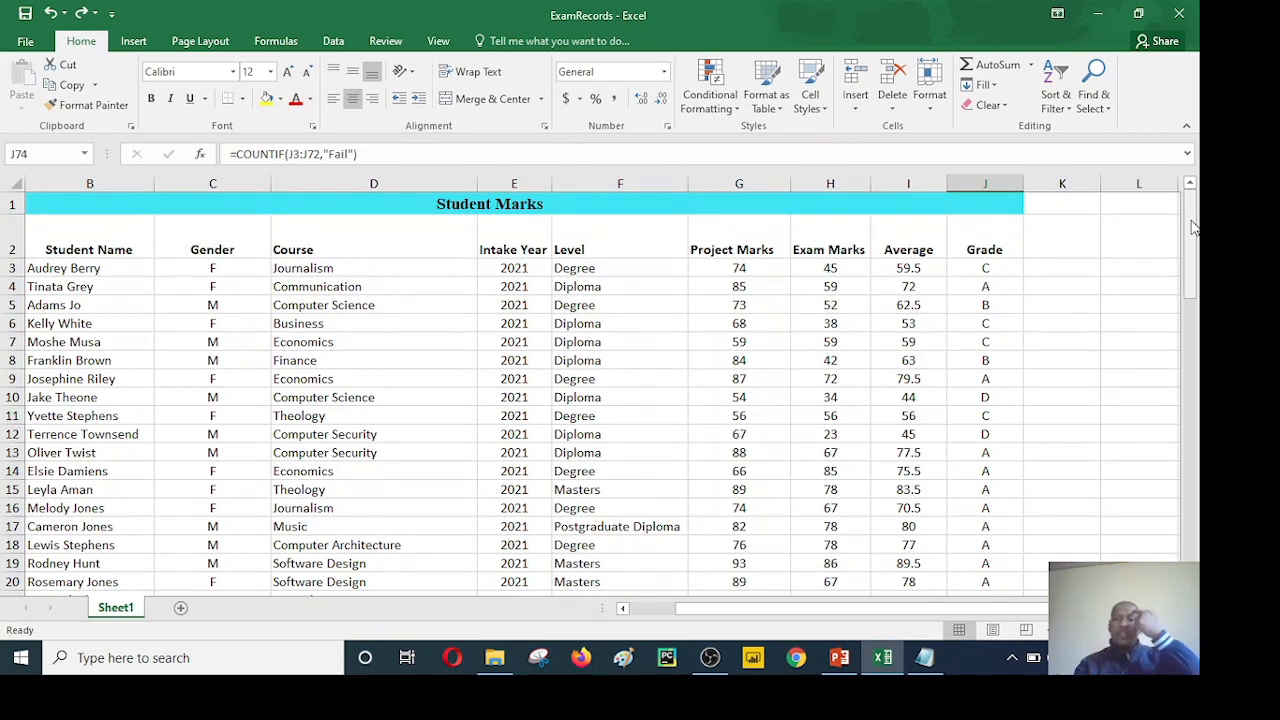
pyautogui.moveTo(1193, 228); pyautogui.dragTo(1192, 514)
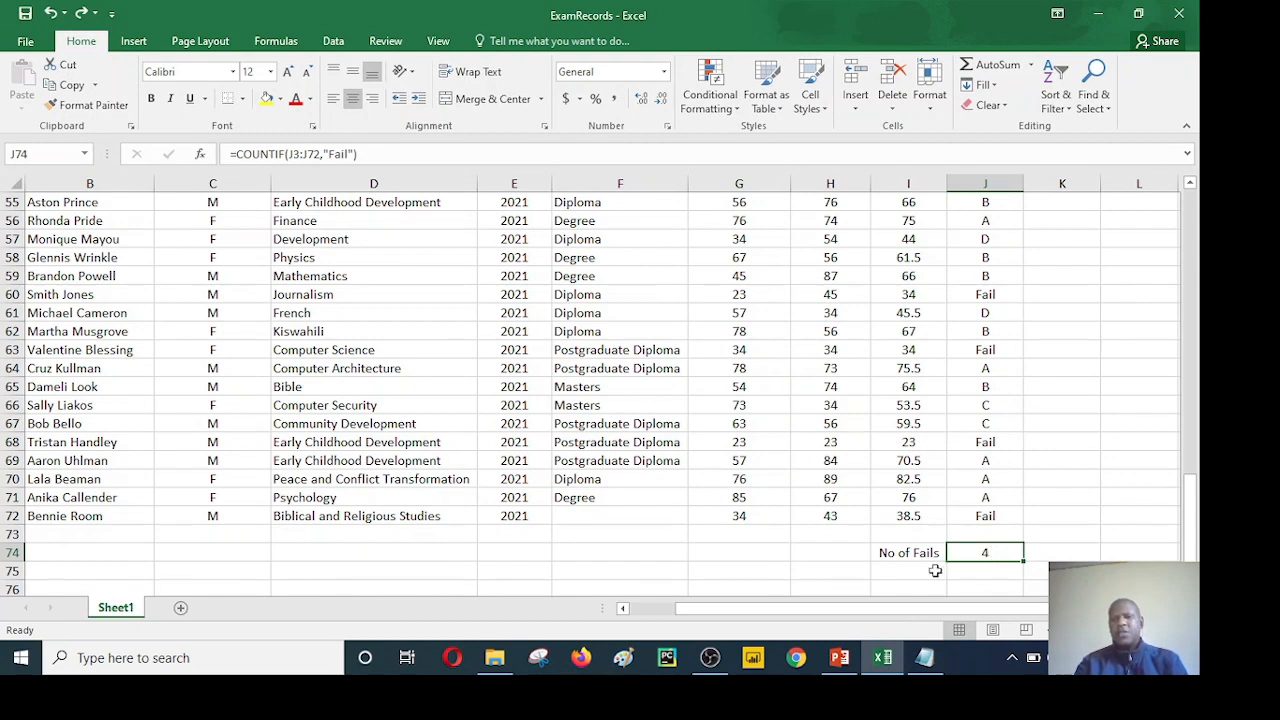
pyautogui.click(987, 276)
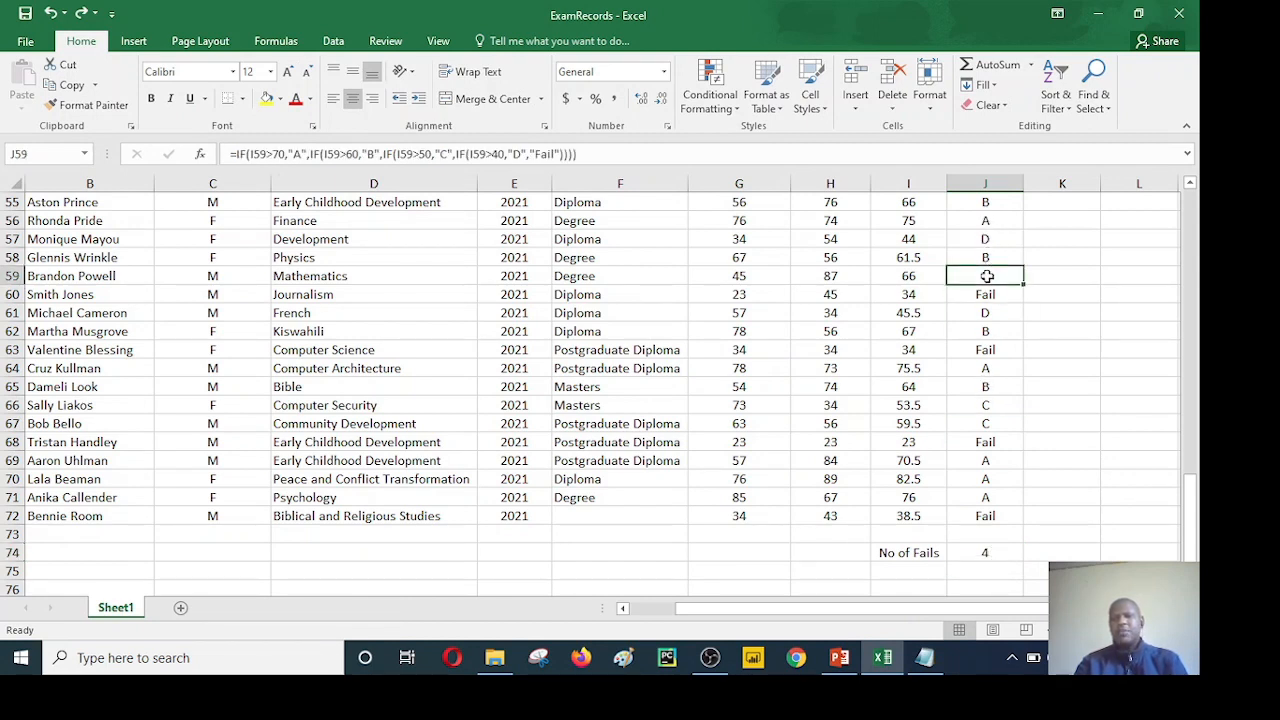
pyautogui.click(984, 368)
pyautogui.click(984, 423)
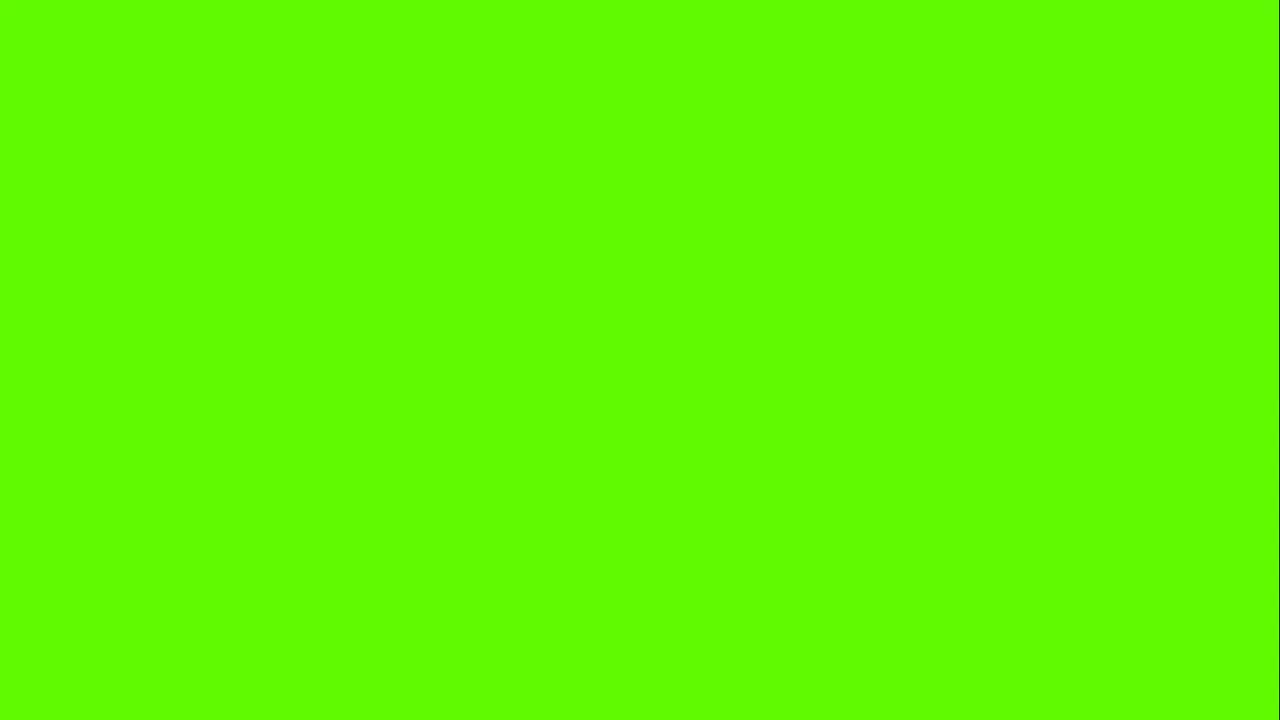